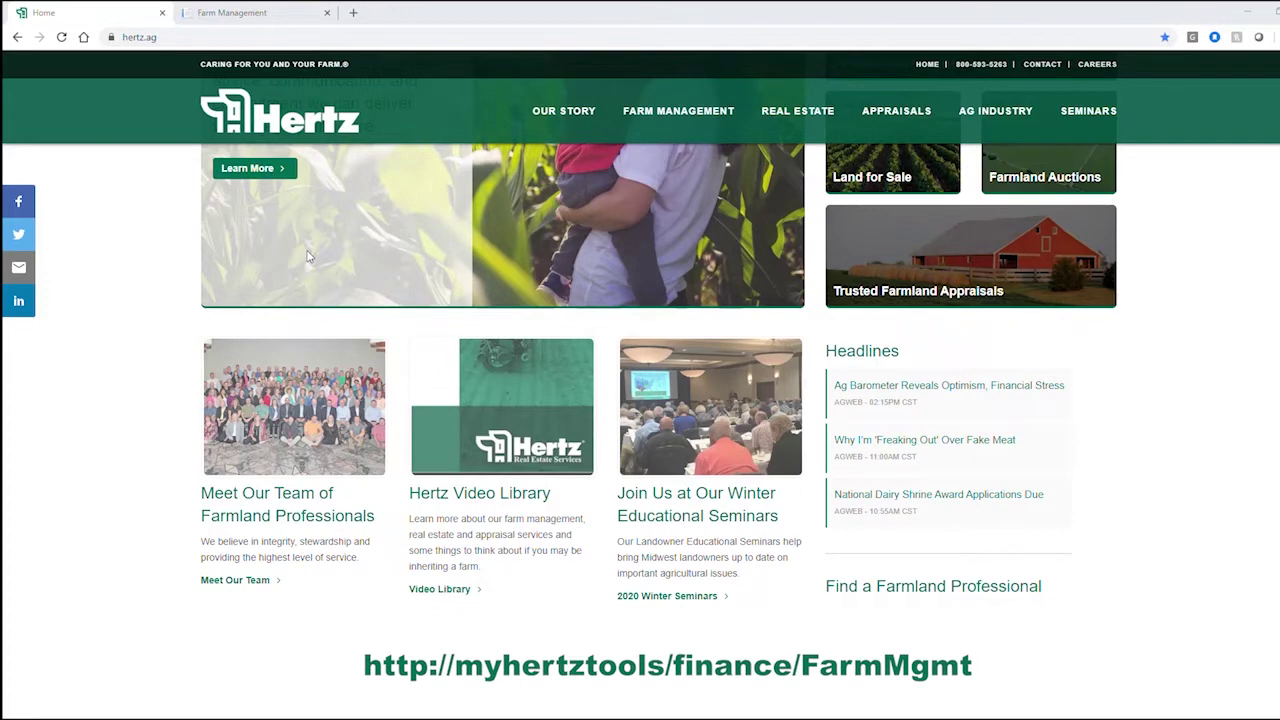
Step: Switch to the already-open Farm Management tab at myhertztools/finance/farmmgmt
key("ctrl+Tab")
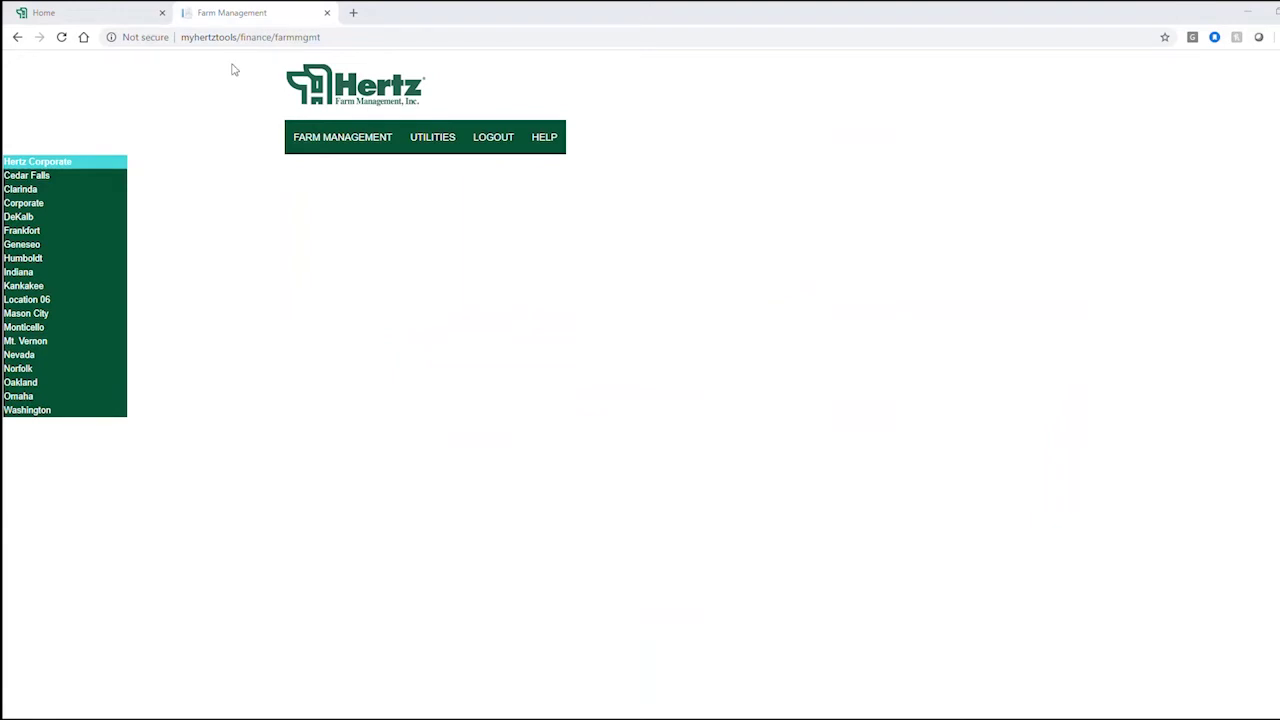
Step: Expand the Cedar Falls office and load the last manager's territory of farm accounts
left_click(33, 177)
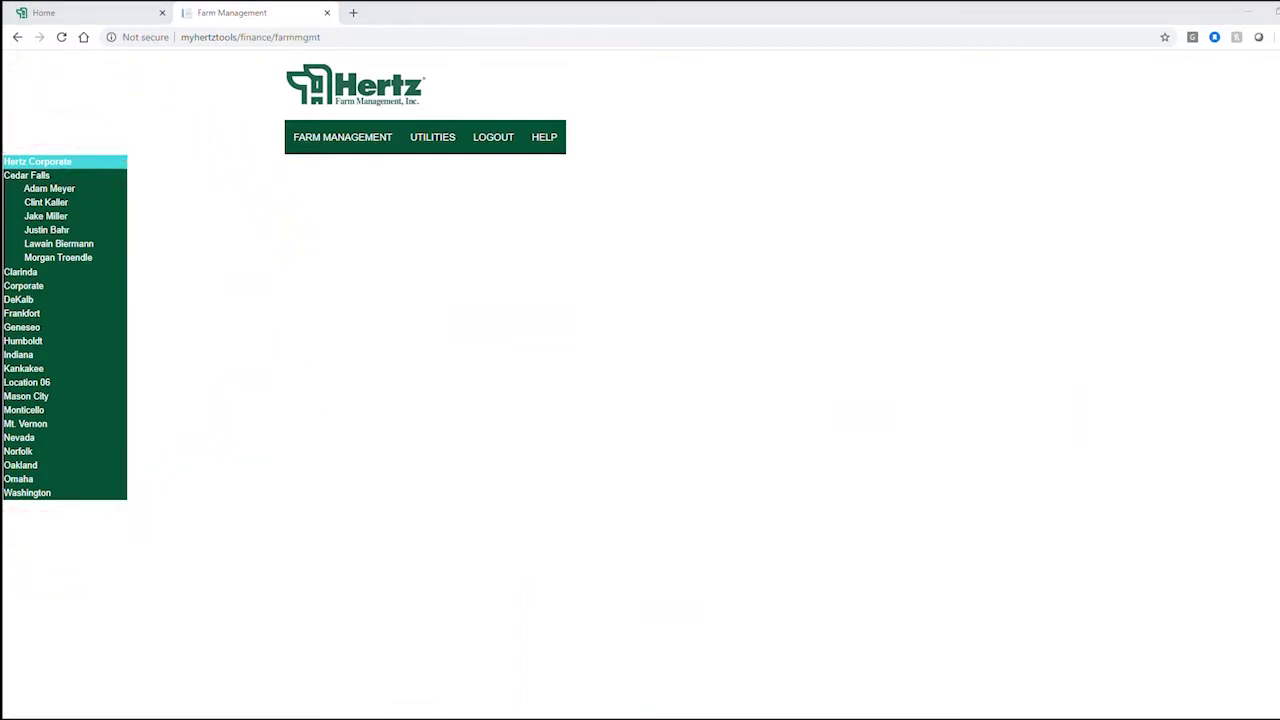
left_click(71, 264)
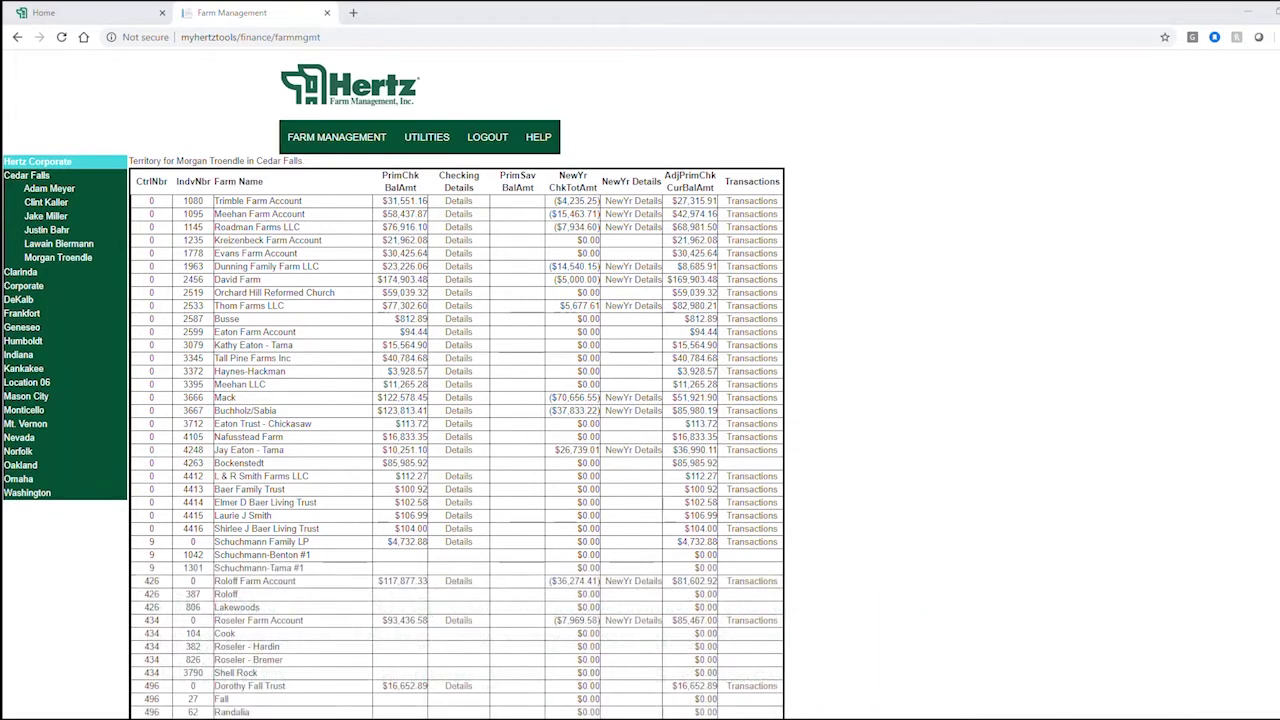
scroll(351, 204, "down", 1)
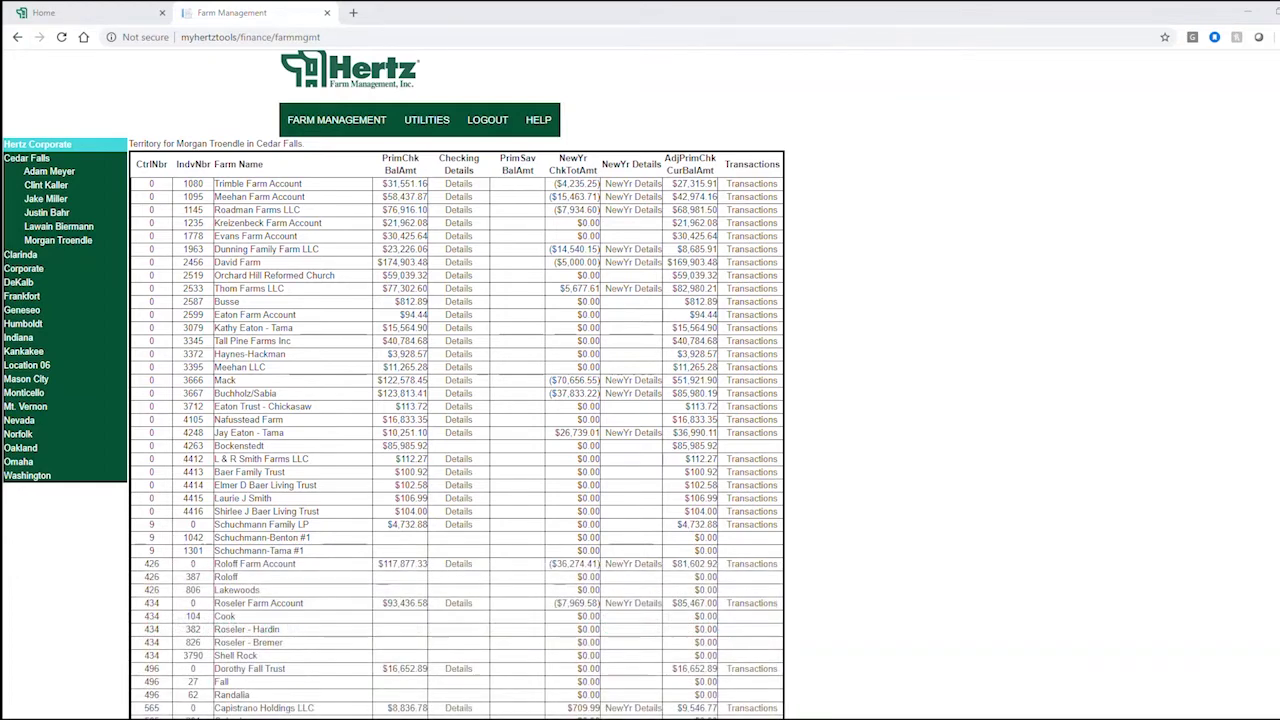
scroll(598, 182, "up", 1)
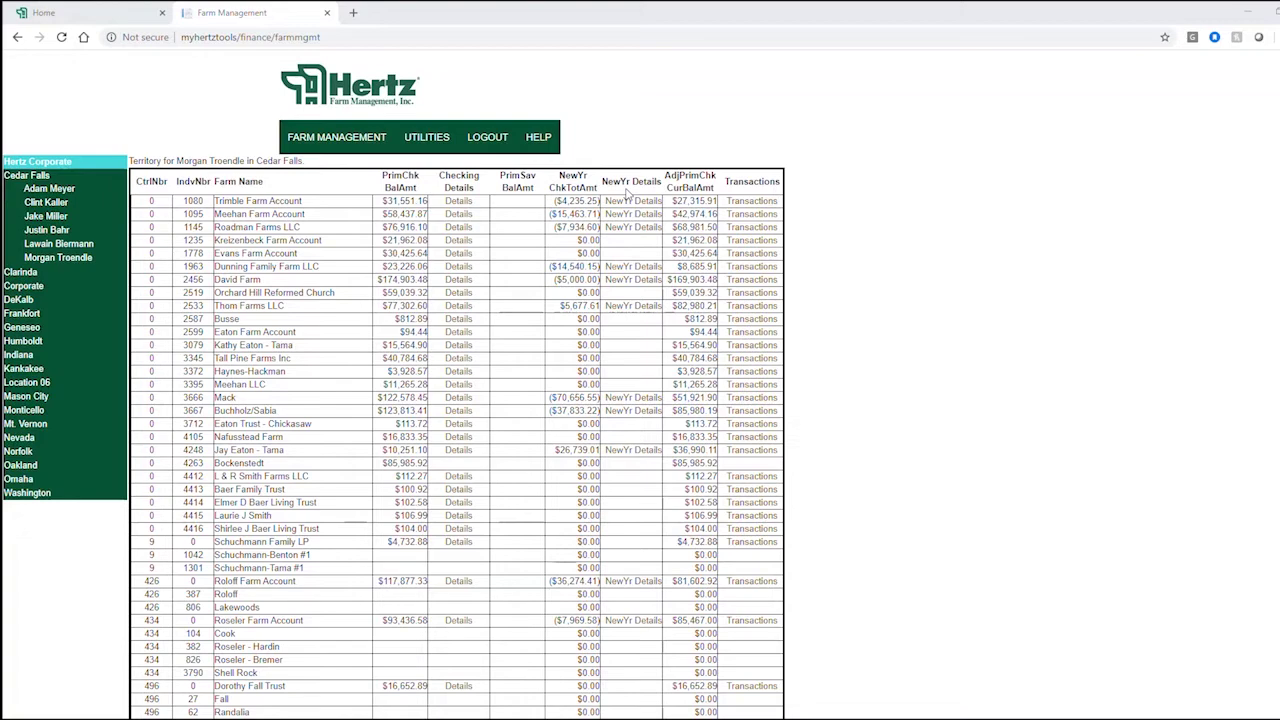
left_click(638, 201)
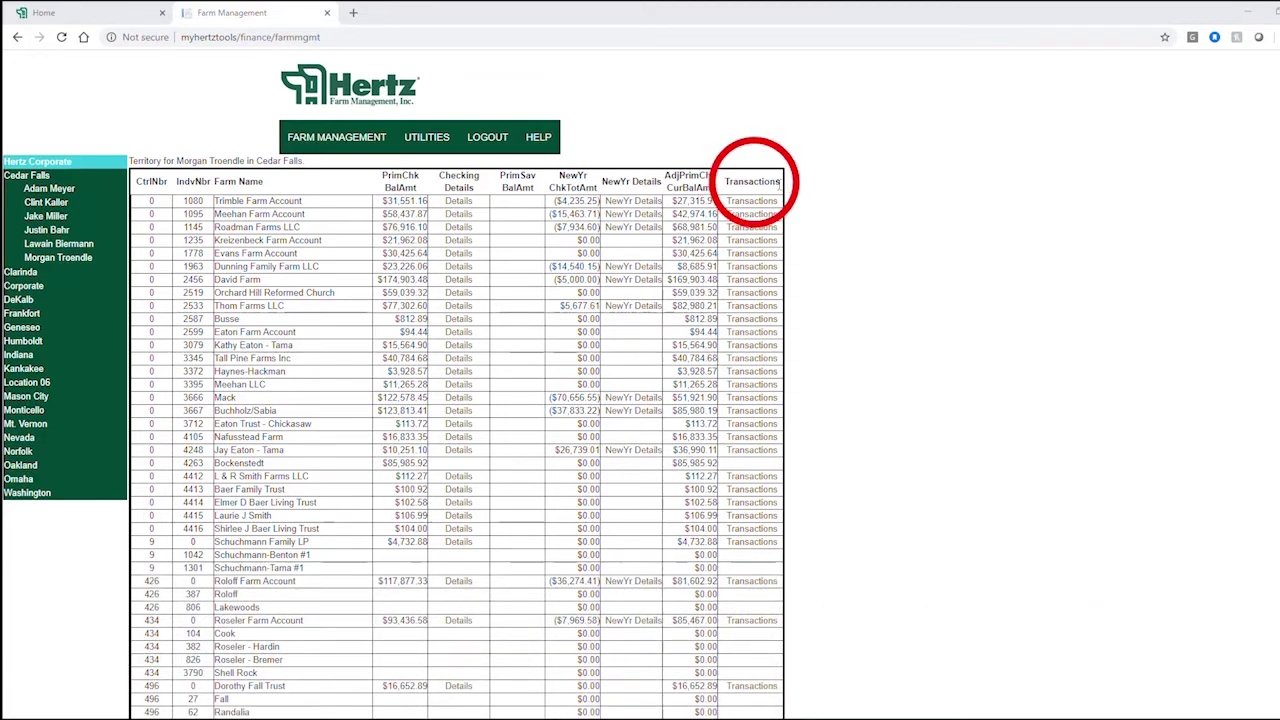
Step: Open Trimble Farm Account's checking bank activity for 12/9/2019–1/8/2020
left_click(766, 201)
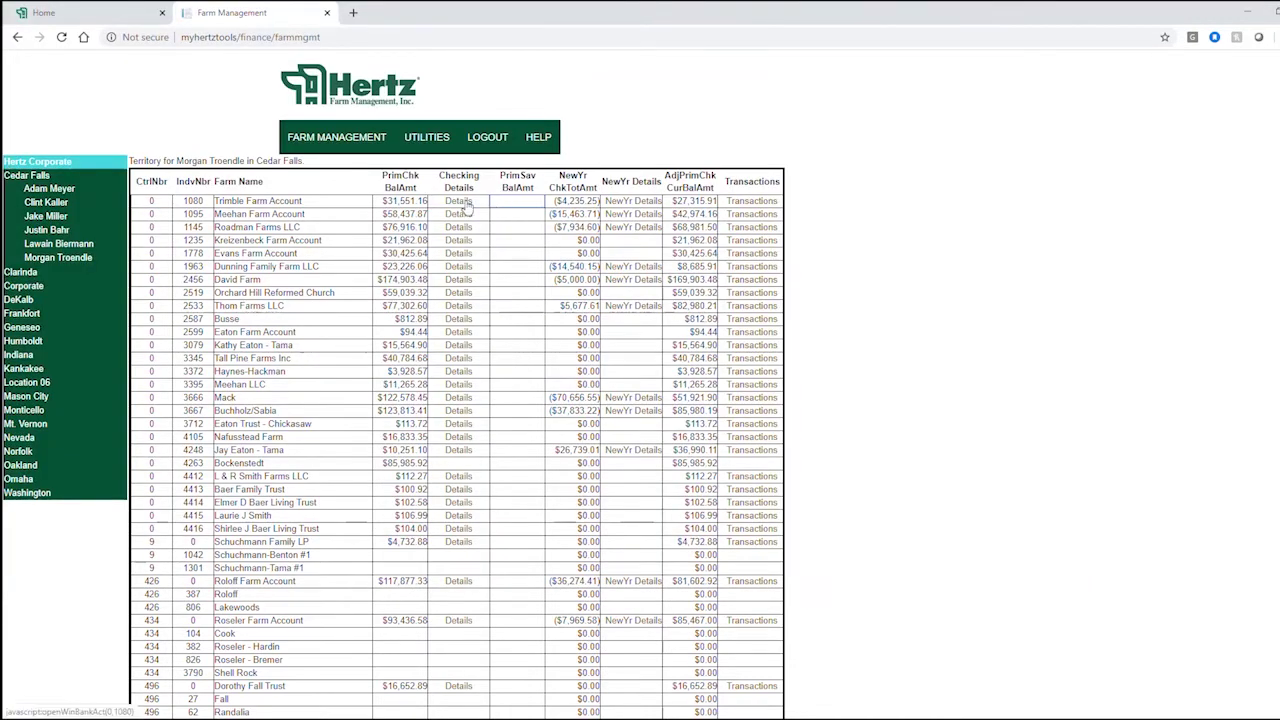
left_click(463, 201)
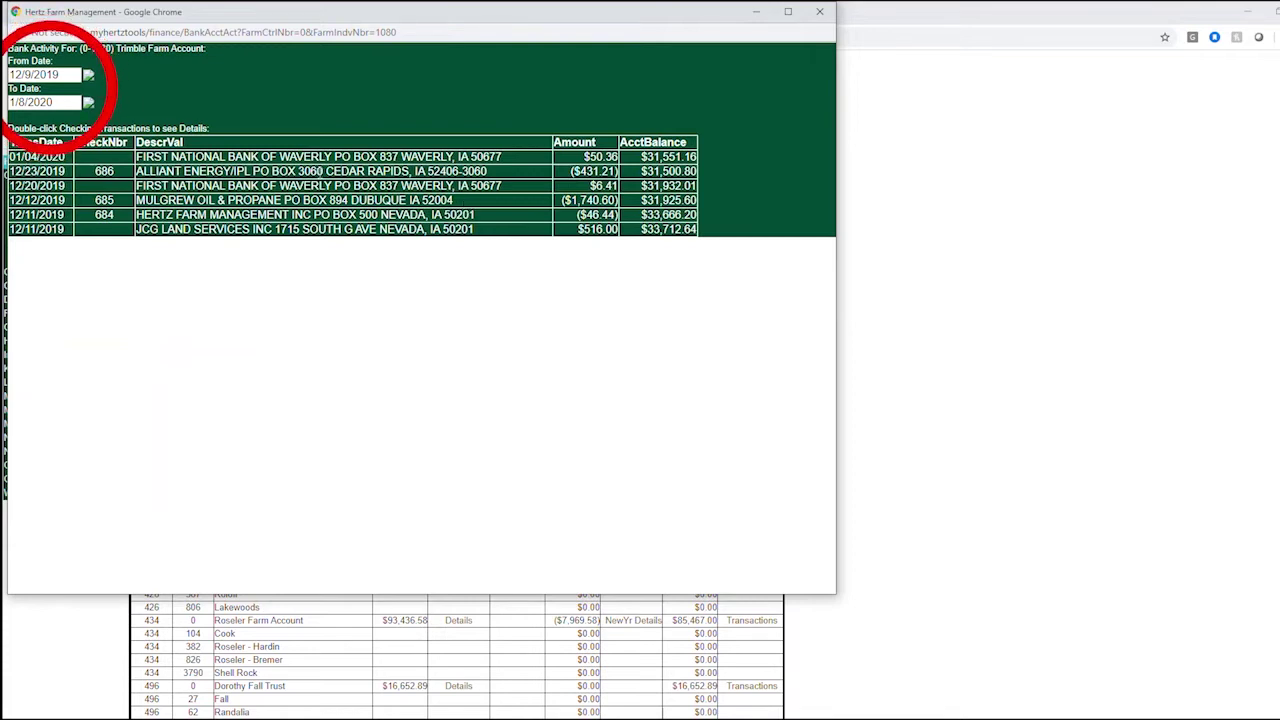
Step: Change Trimble's checking activity range to 10/06/2018 through 11/05/2018
left_click(73, 75)
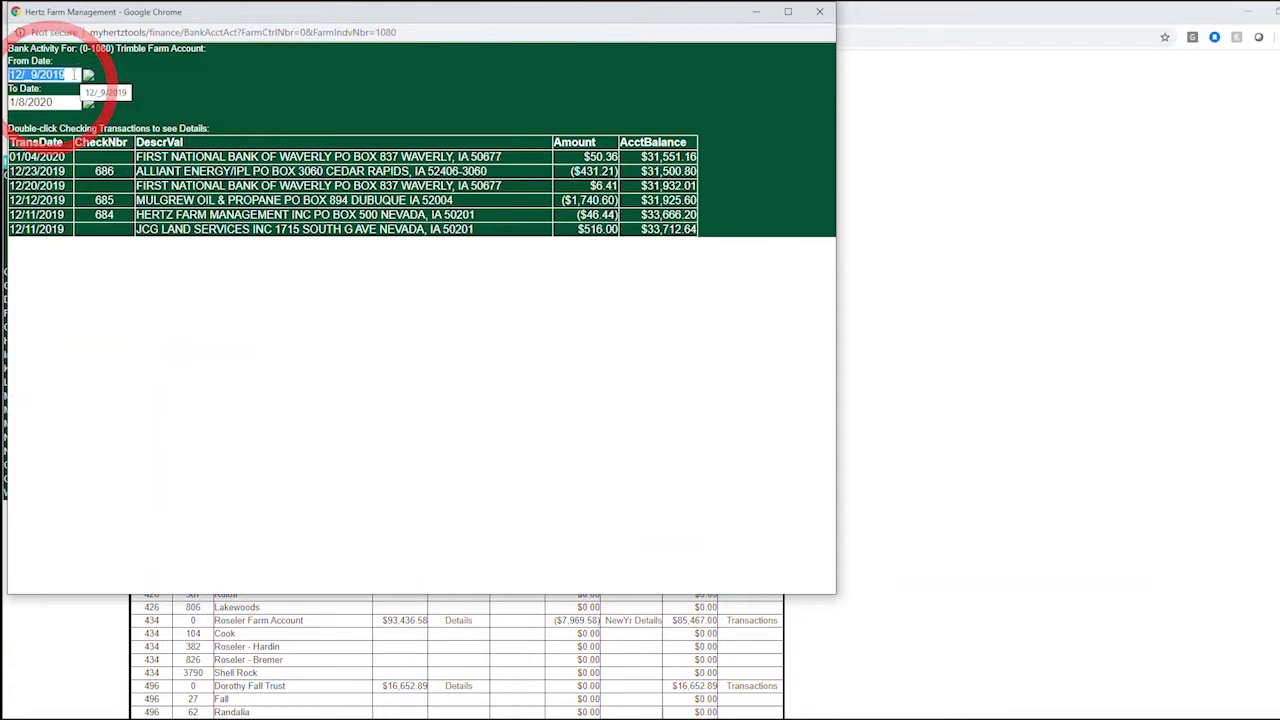
type("10/")
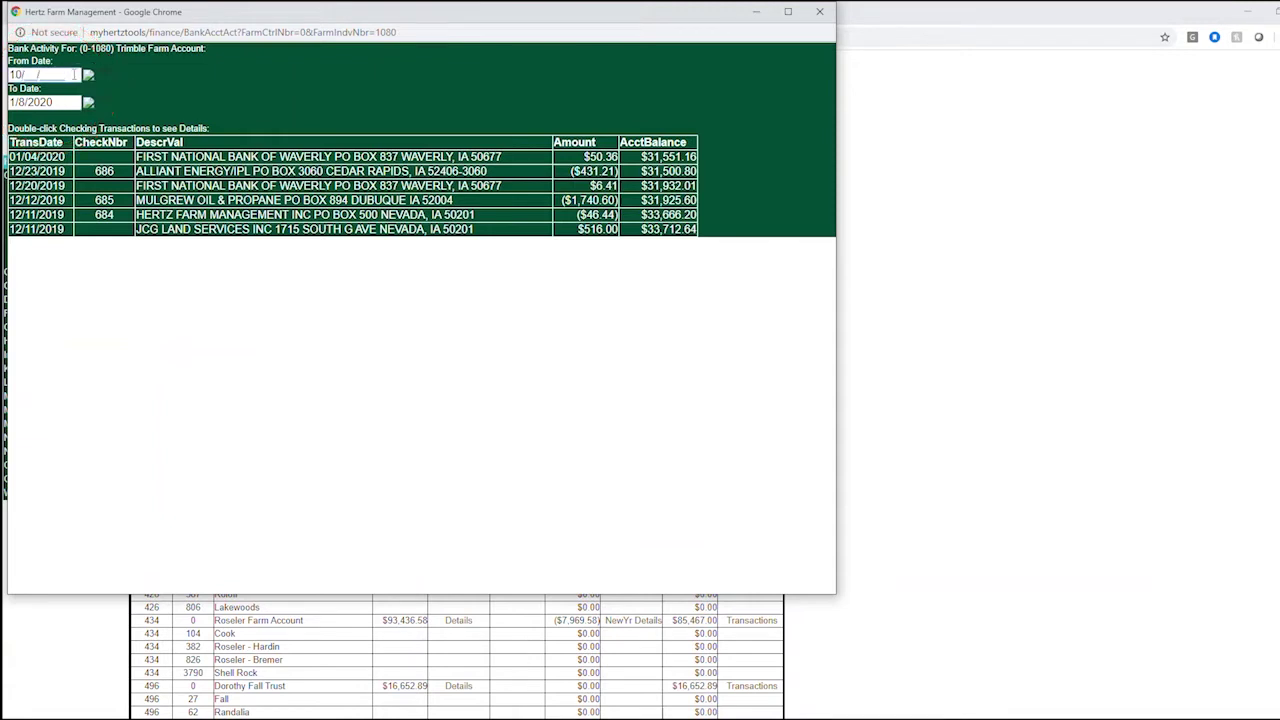
type("06/2018")
key("Tab")
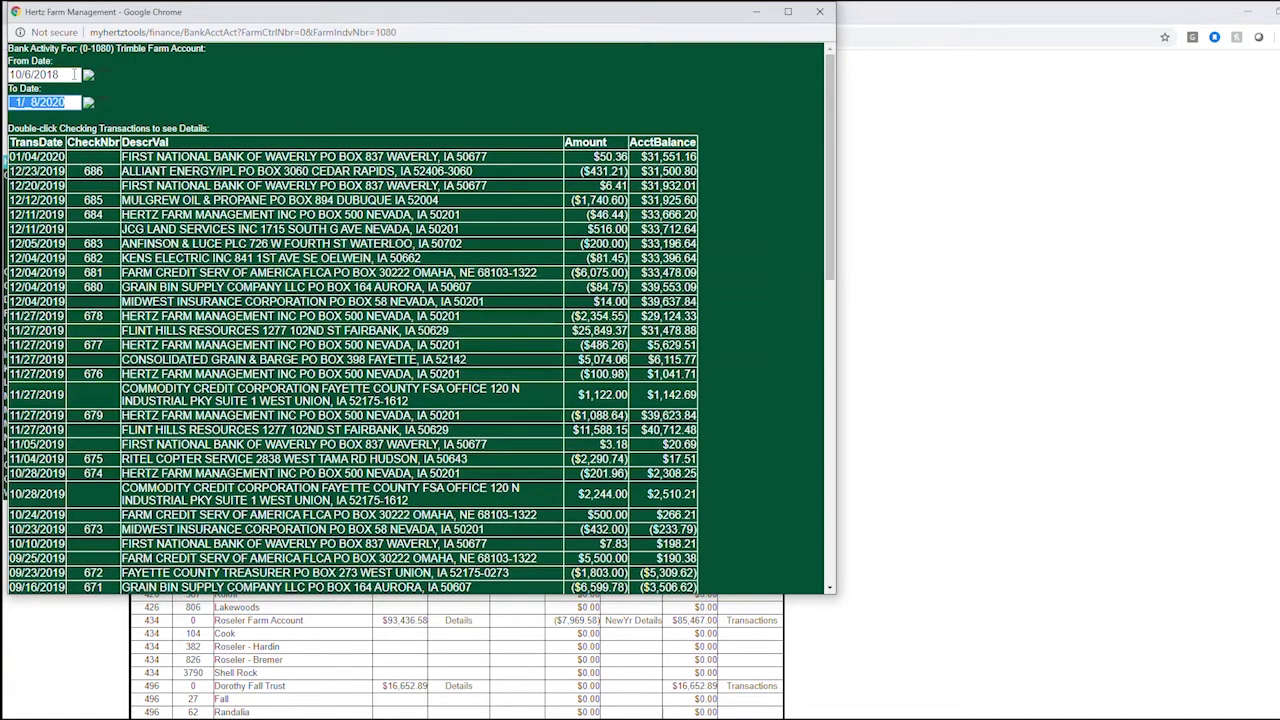
type("11/05/2018")
key("Return")
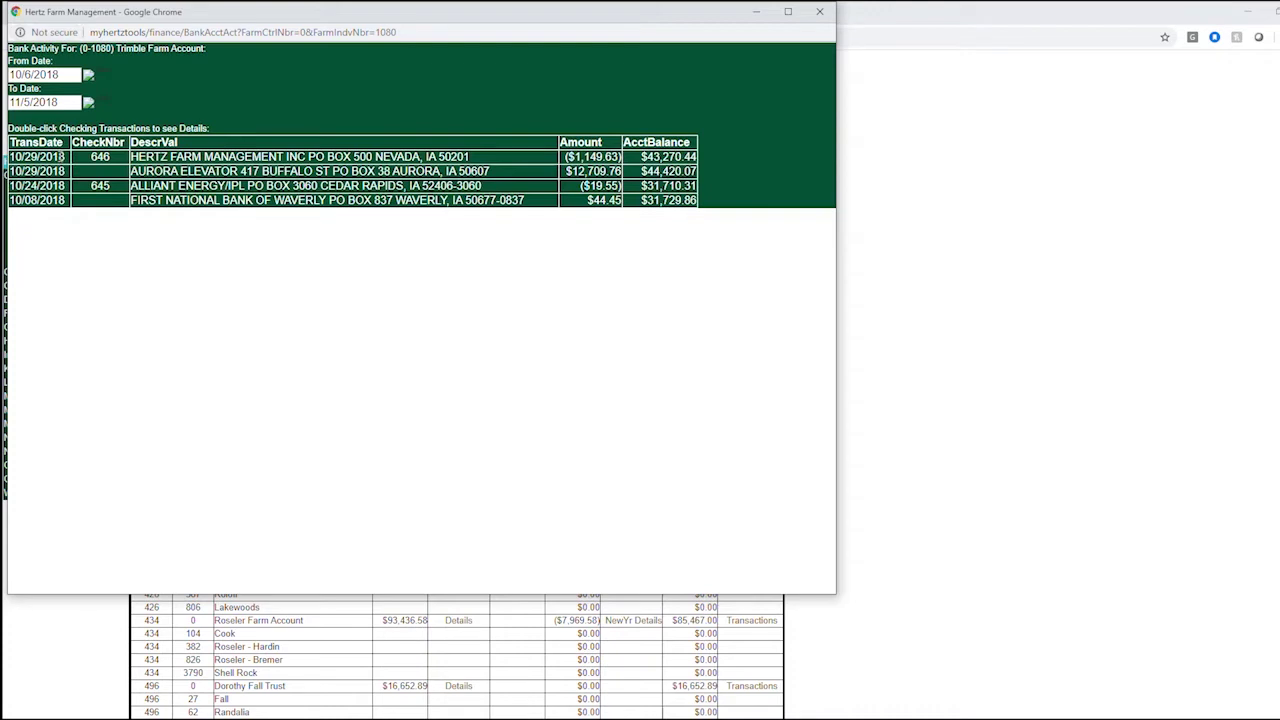
Step: Inspect Trimble's 10/6/2018–11/5/2018 transactions, including the management fee and Consolidated Grain & Barge entries
double_click(60, 158)
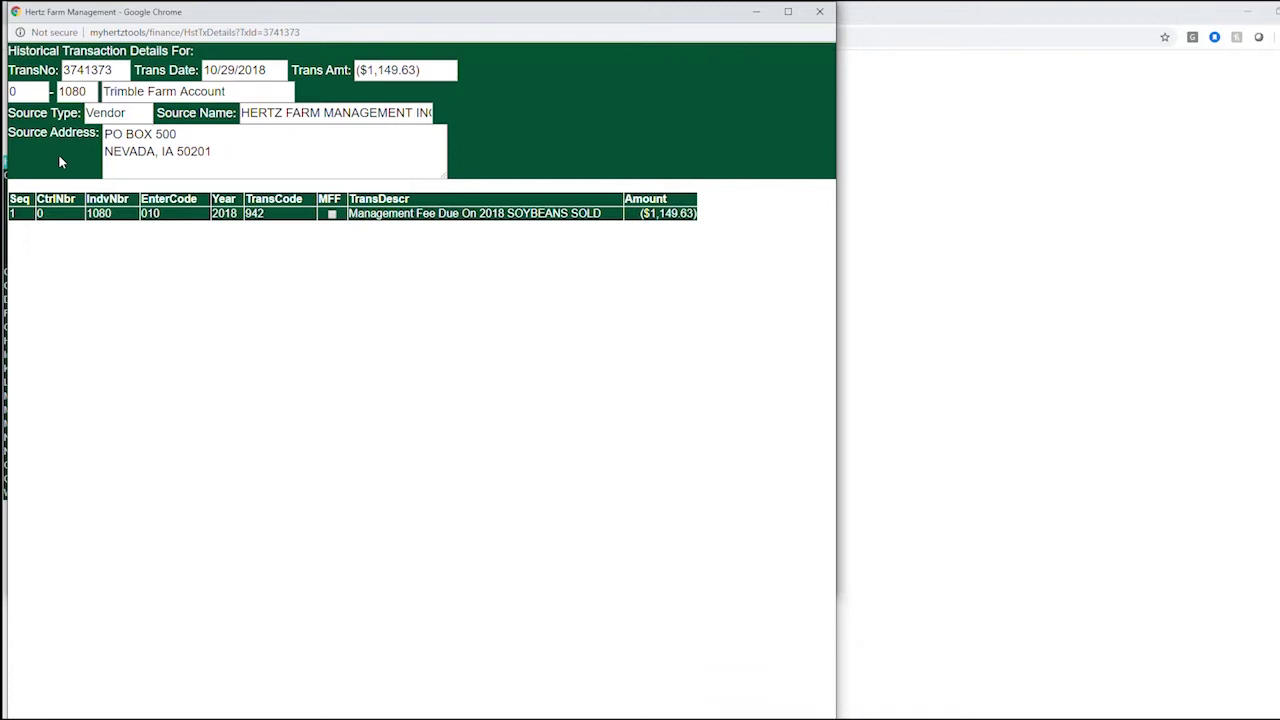
key("ctrl+w")
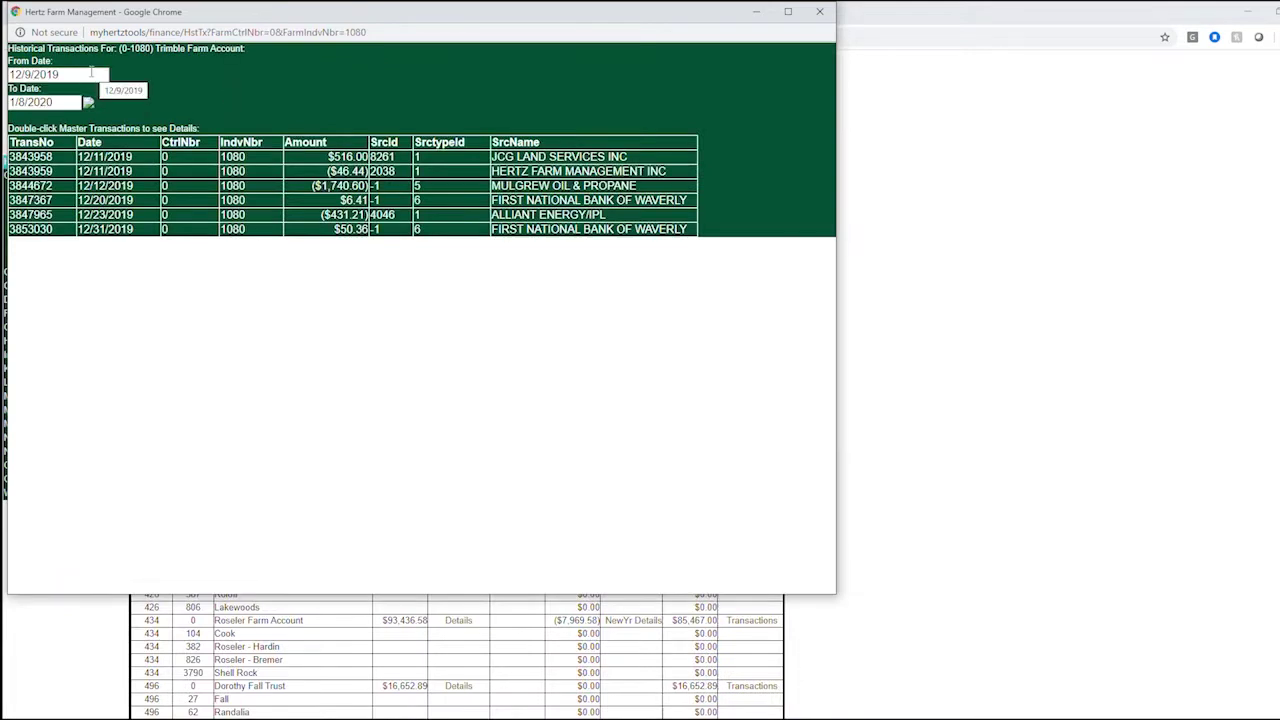
left_click(68, 75)
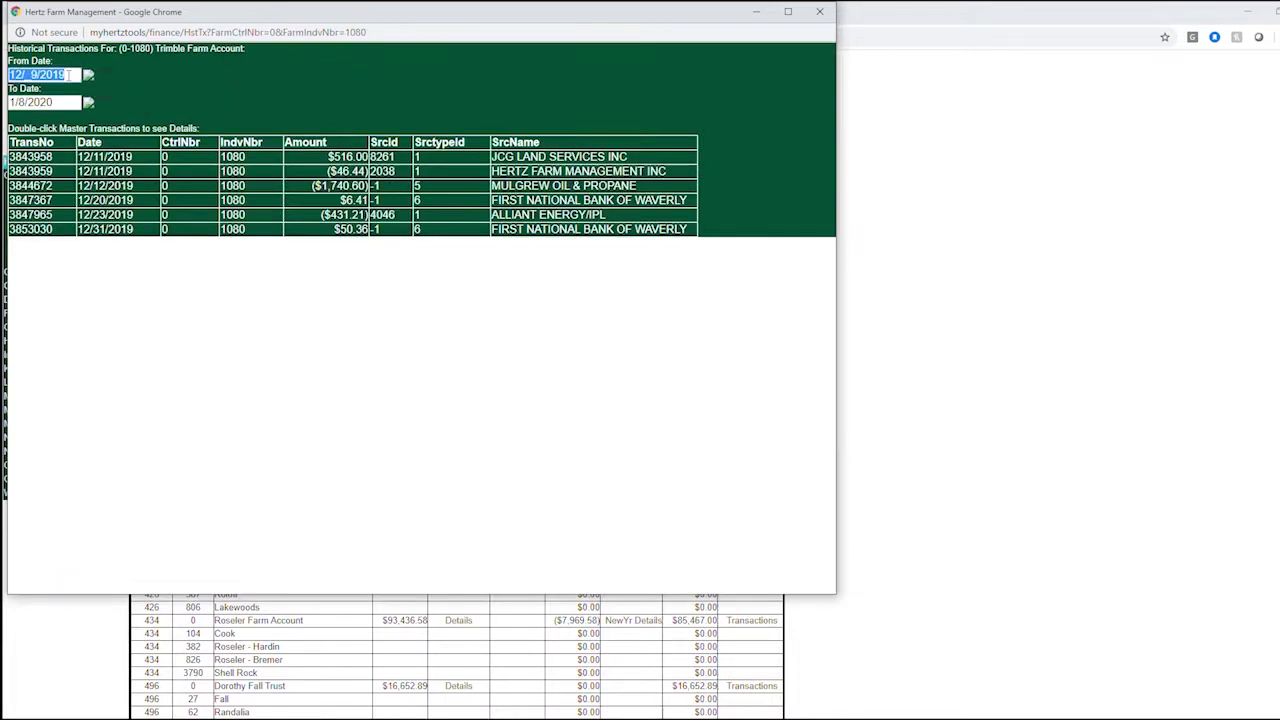
type("10/6/2018")
key("Tab")
type("11/052018")
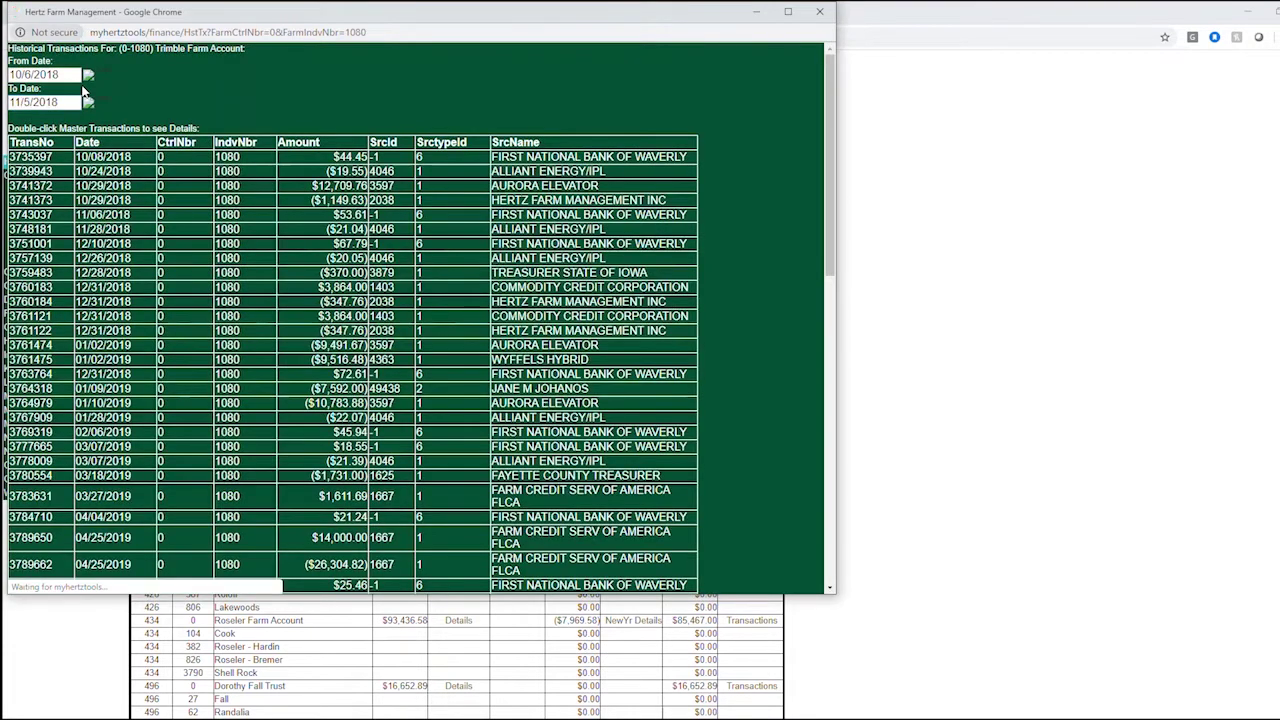
double_click(47, 156)
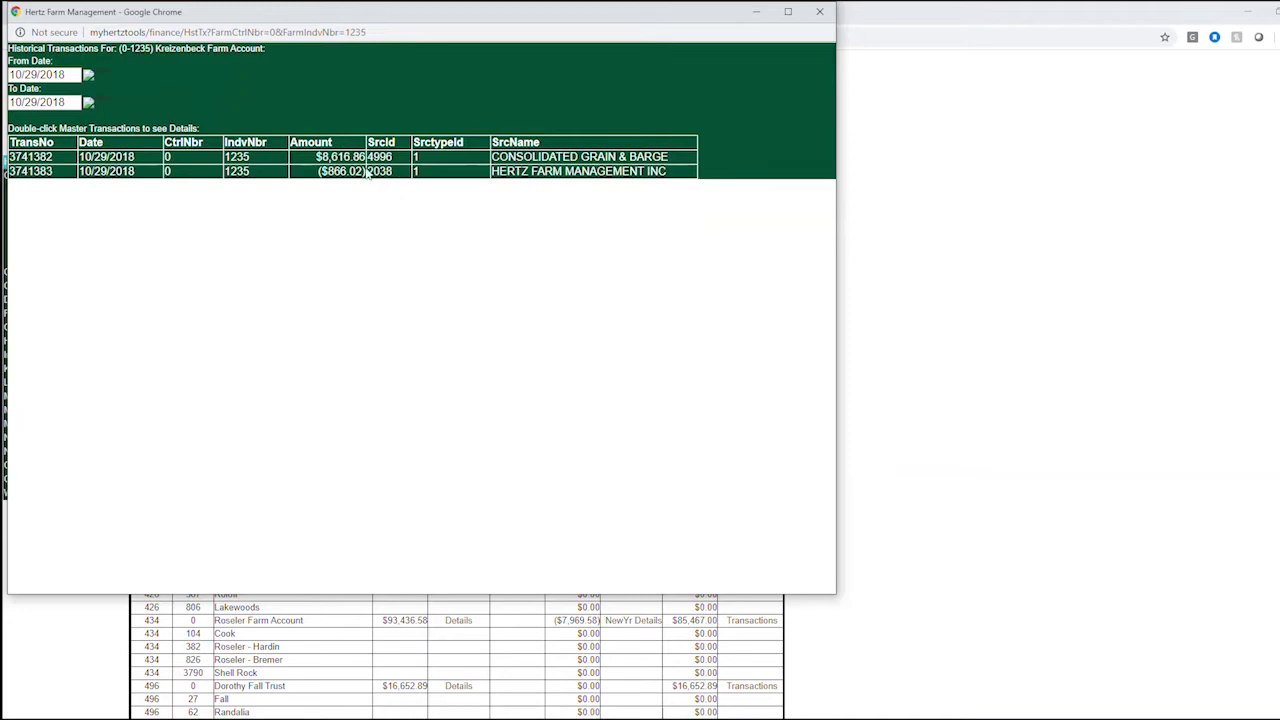
double_click(345, 158)
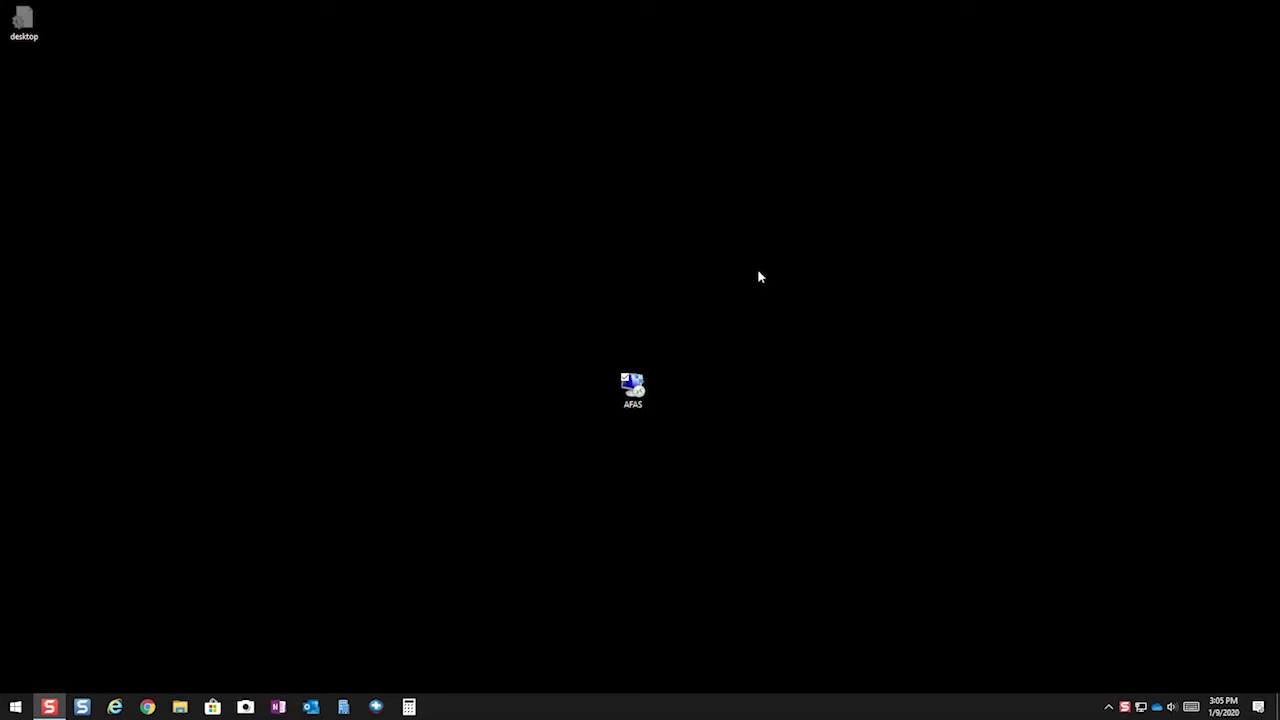
Step: Connect to the AFAS remote desktop session on vm-ts-08-01
left_click(643, 403)
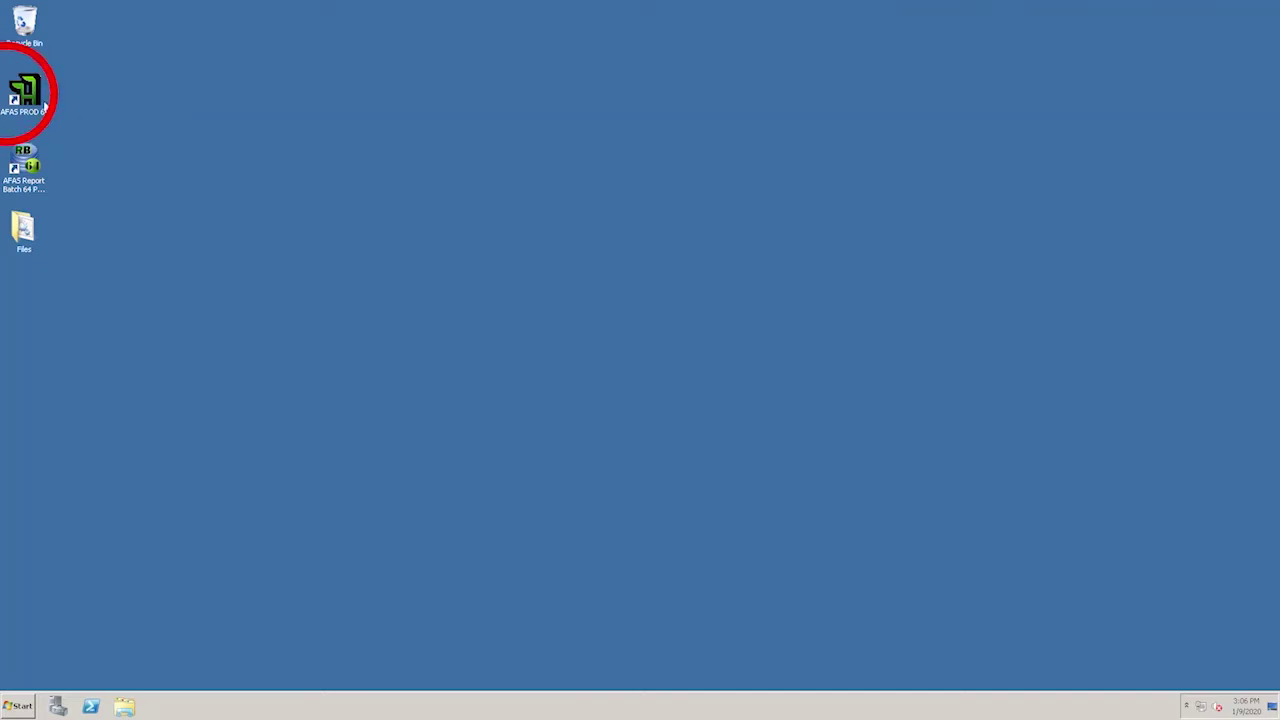
Step: Launch AFAS PROD 64 on the PRODUCTION database and bring up the Farm List
double_click(33, 100)
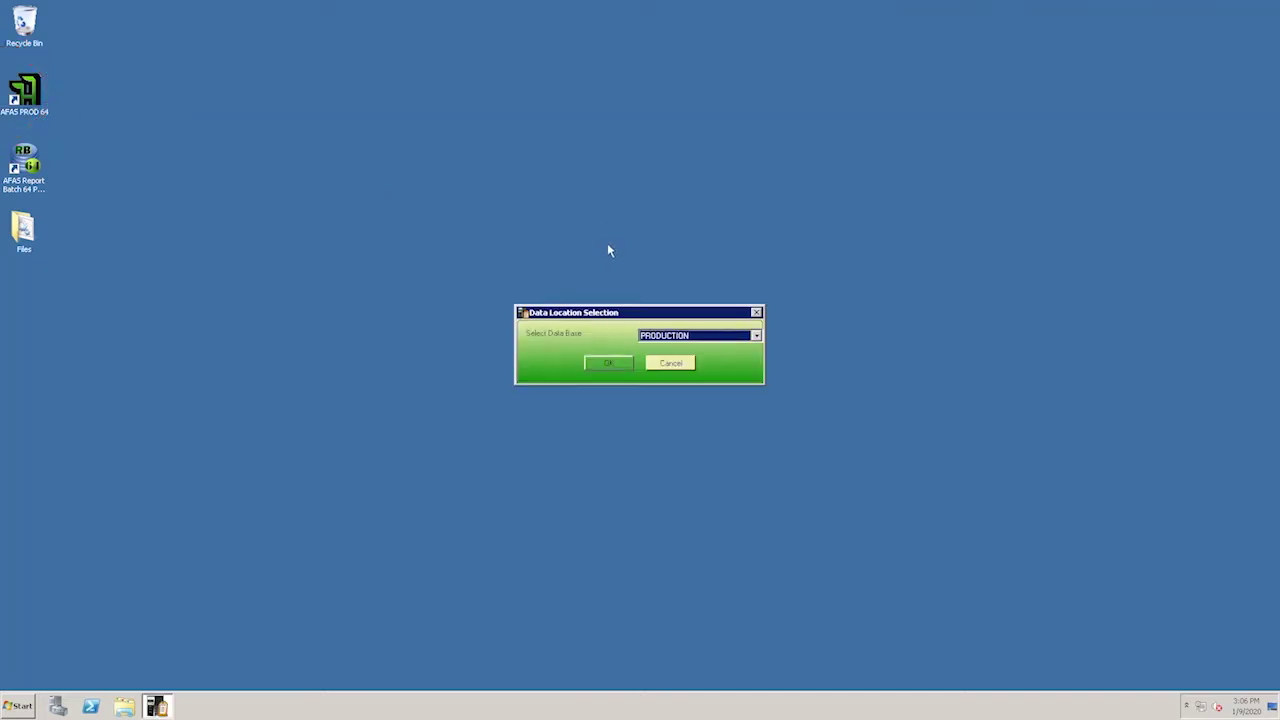
left_click(605, 362)
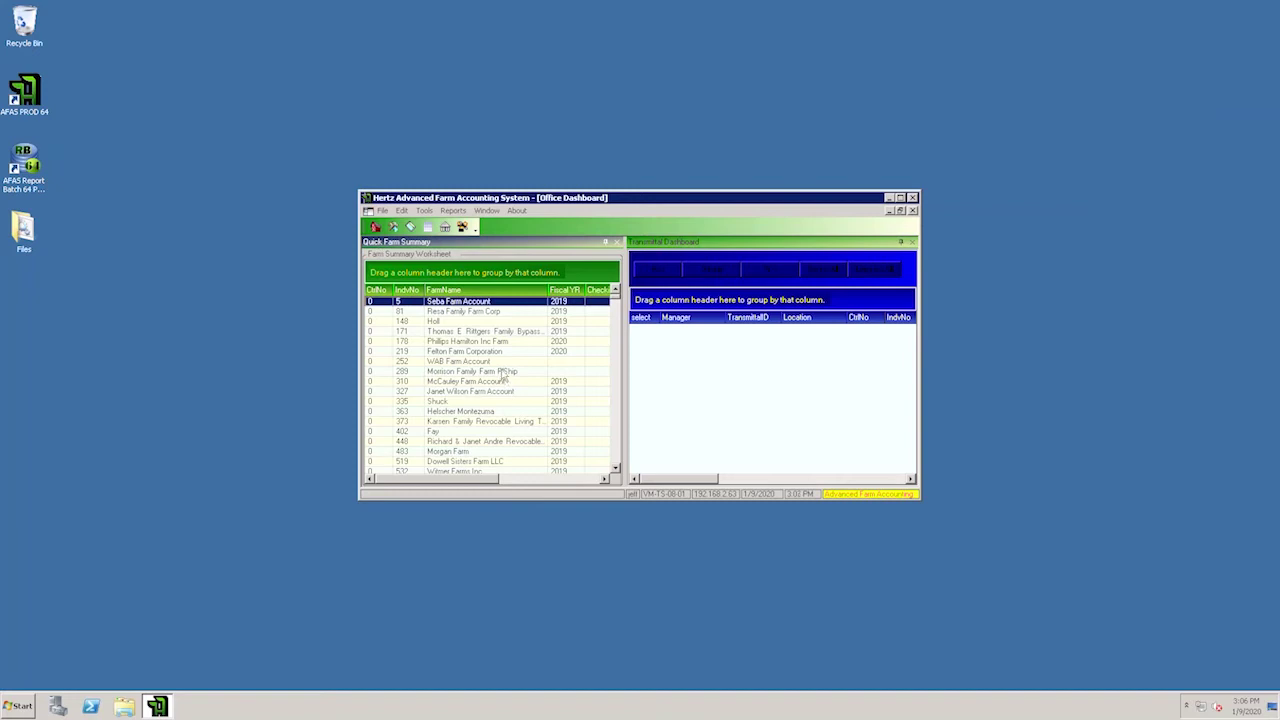
left_click(393, 228)
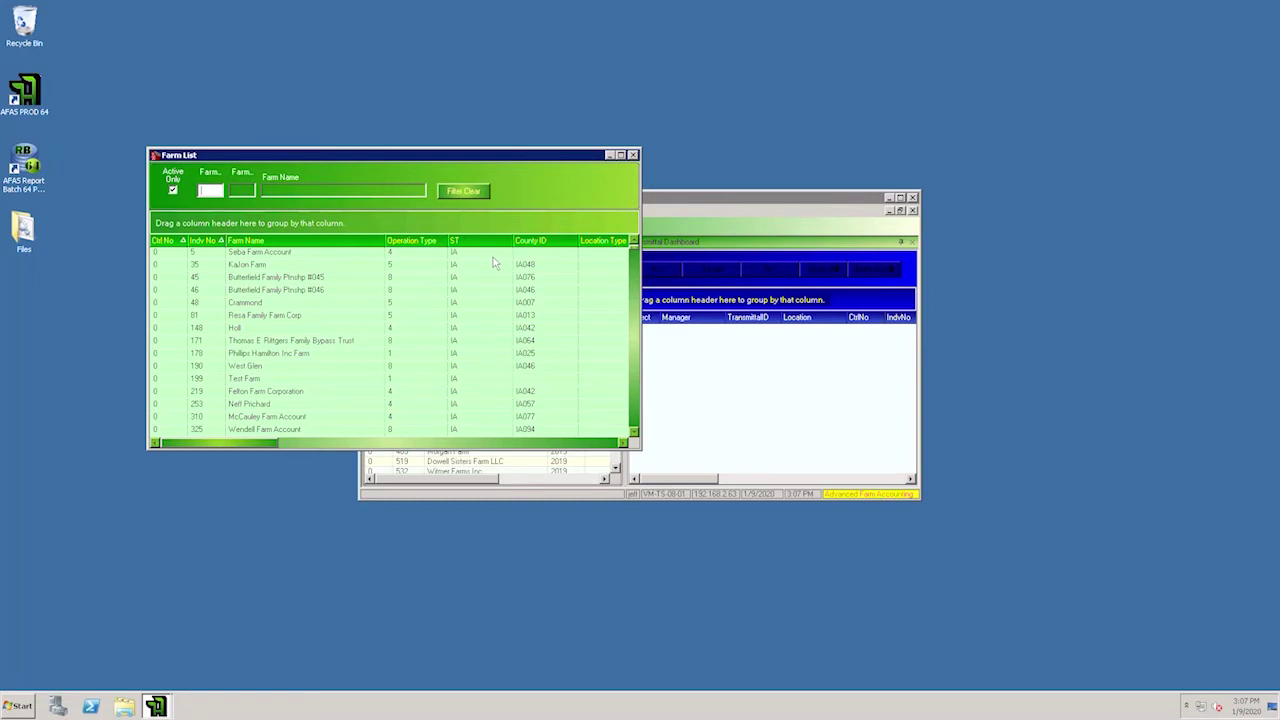
Step: Filter the Farm List to farm 1095 and open the Meehan Farm Account
left_click(240, 190)
type("1095")
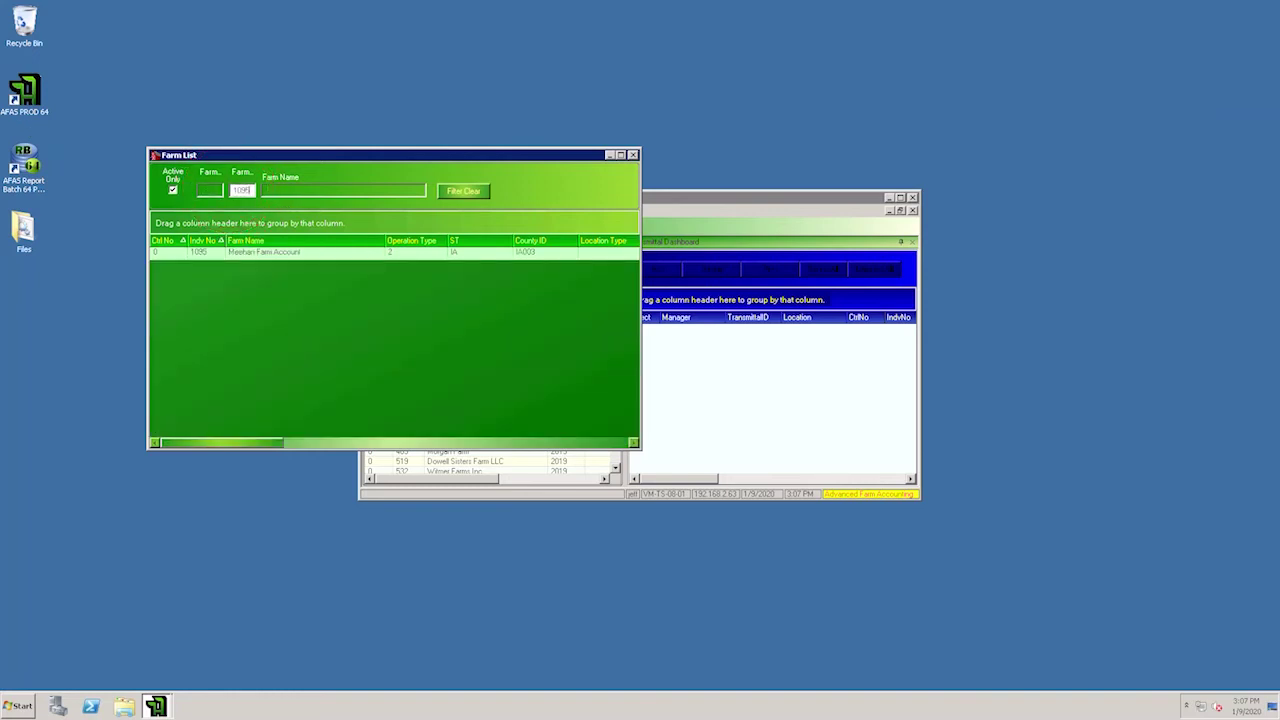
left_click(316, 252)
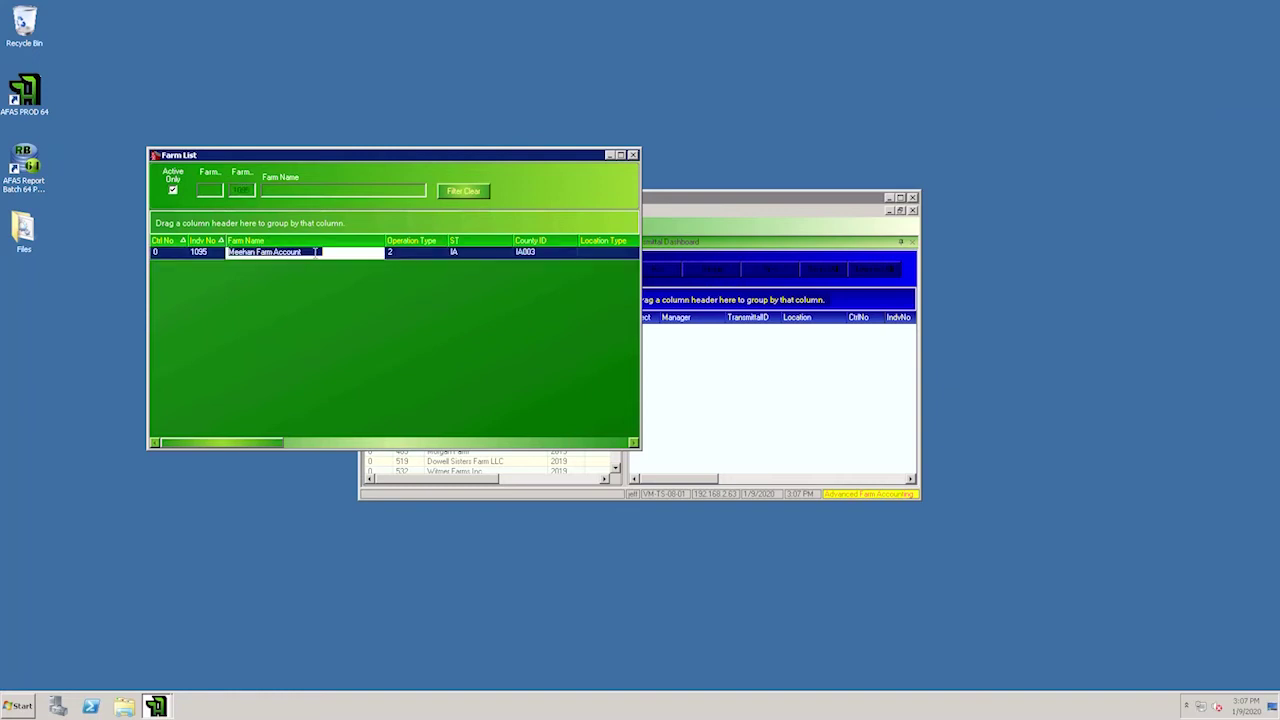
double_click(316, 252)
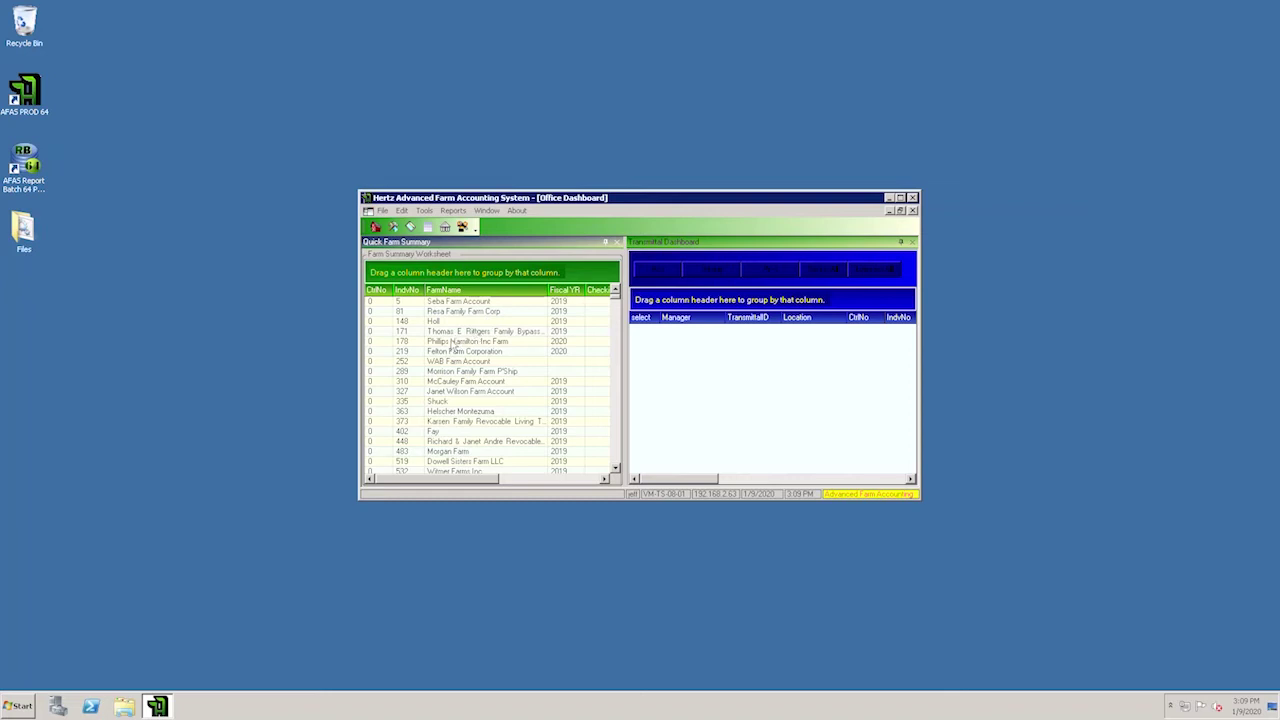
Step: Show Meehan Farm Account's year-end transactions for 12/07/2019 to 01/07/2020
double_click(456, 312)
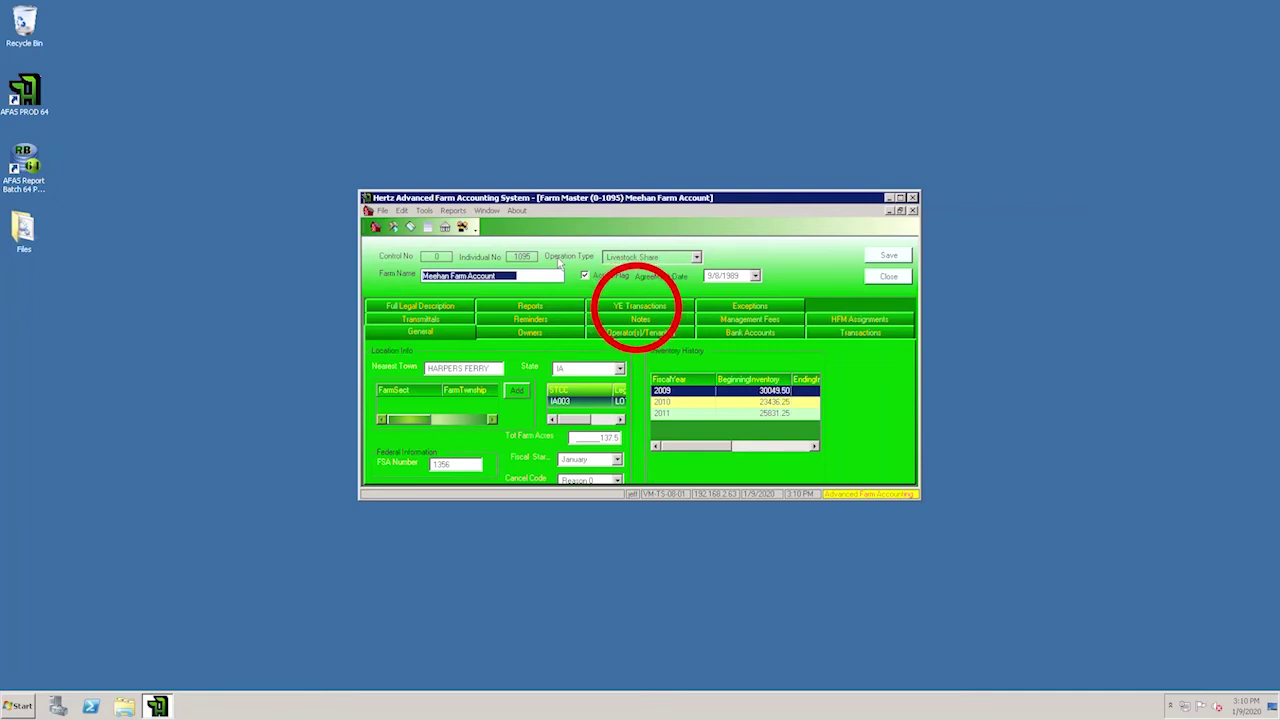
left_click(640, 306)
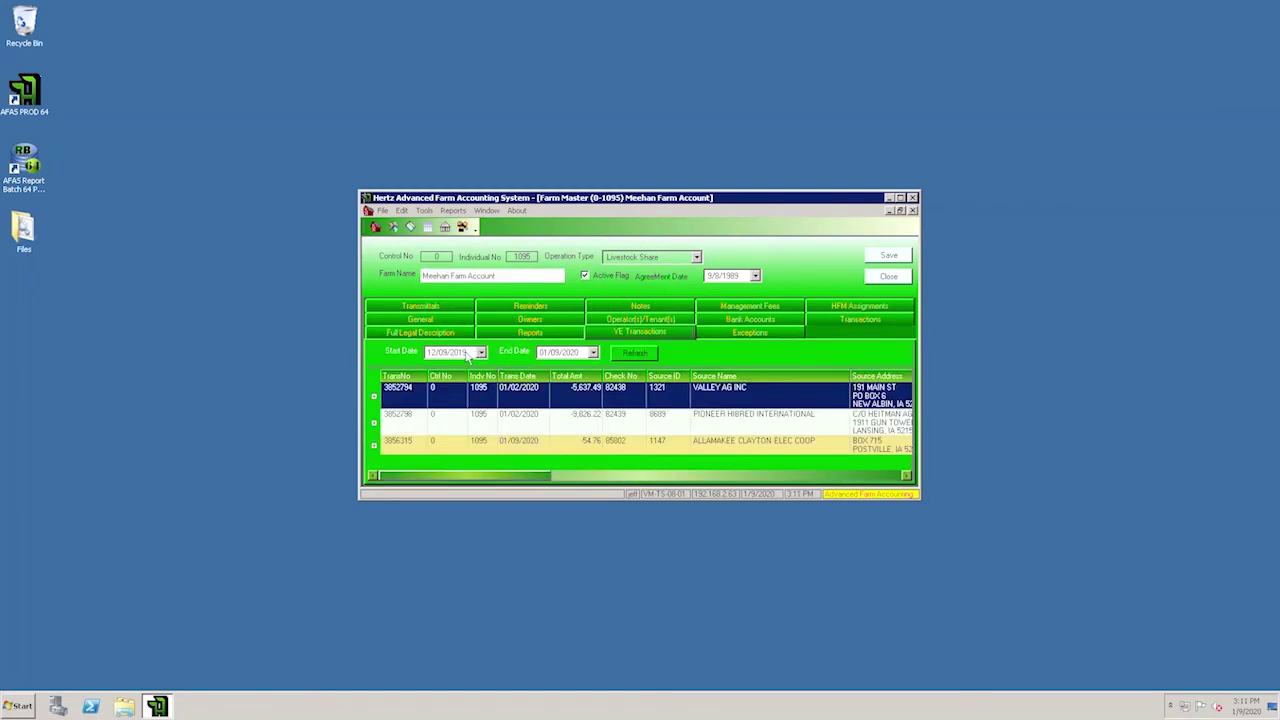
left_click(480, 353)
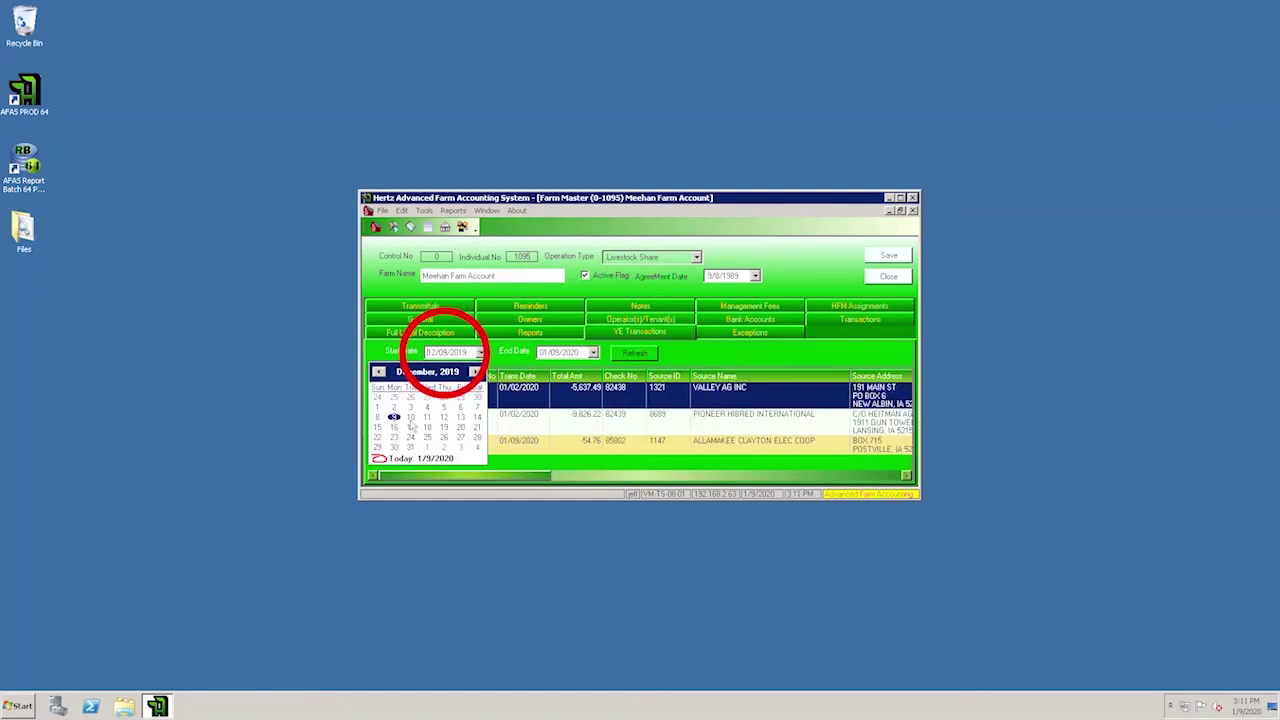
left_click(477, 407)
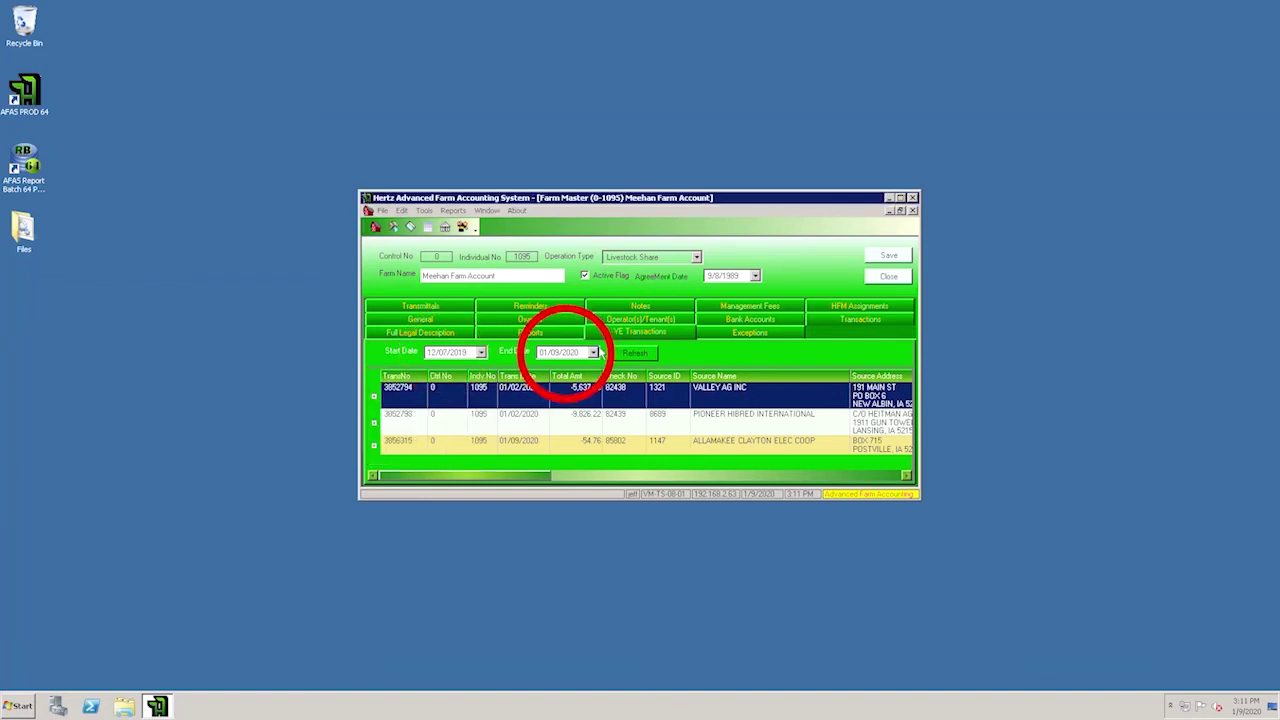
left_click(594, 353)
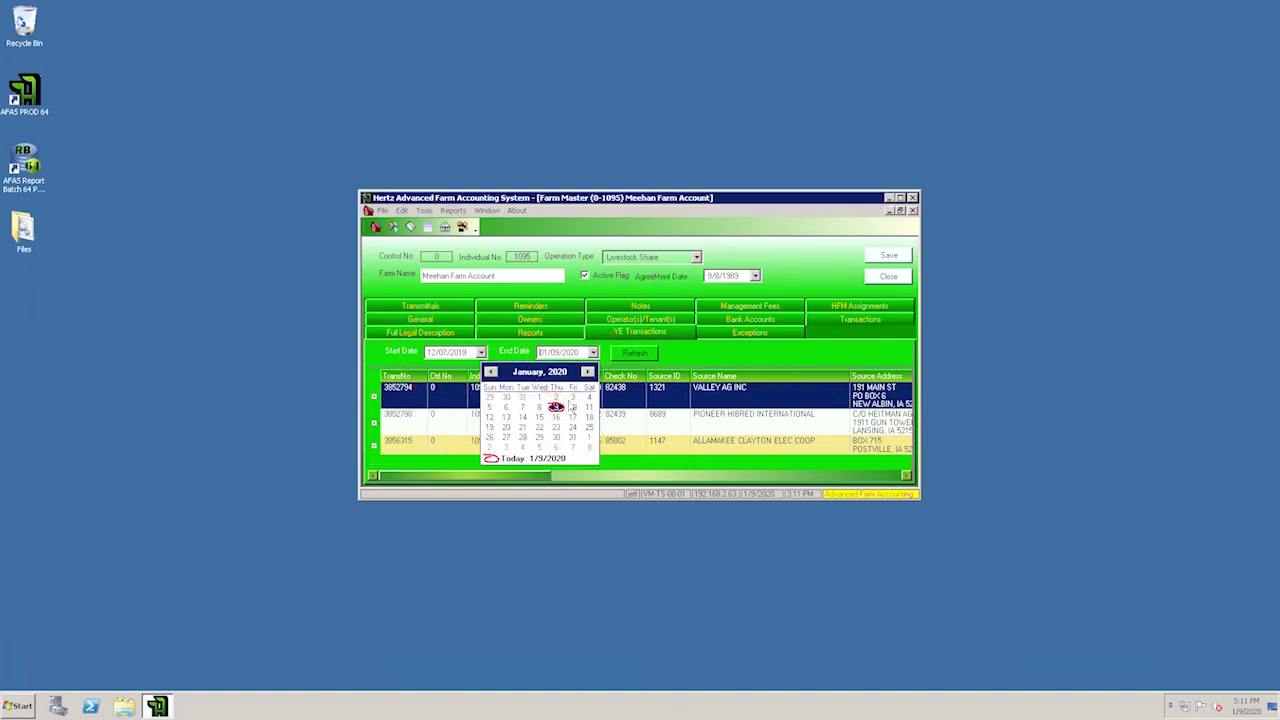
left_click(522, 407)
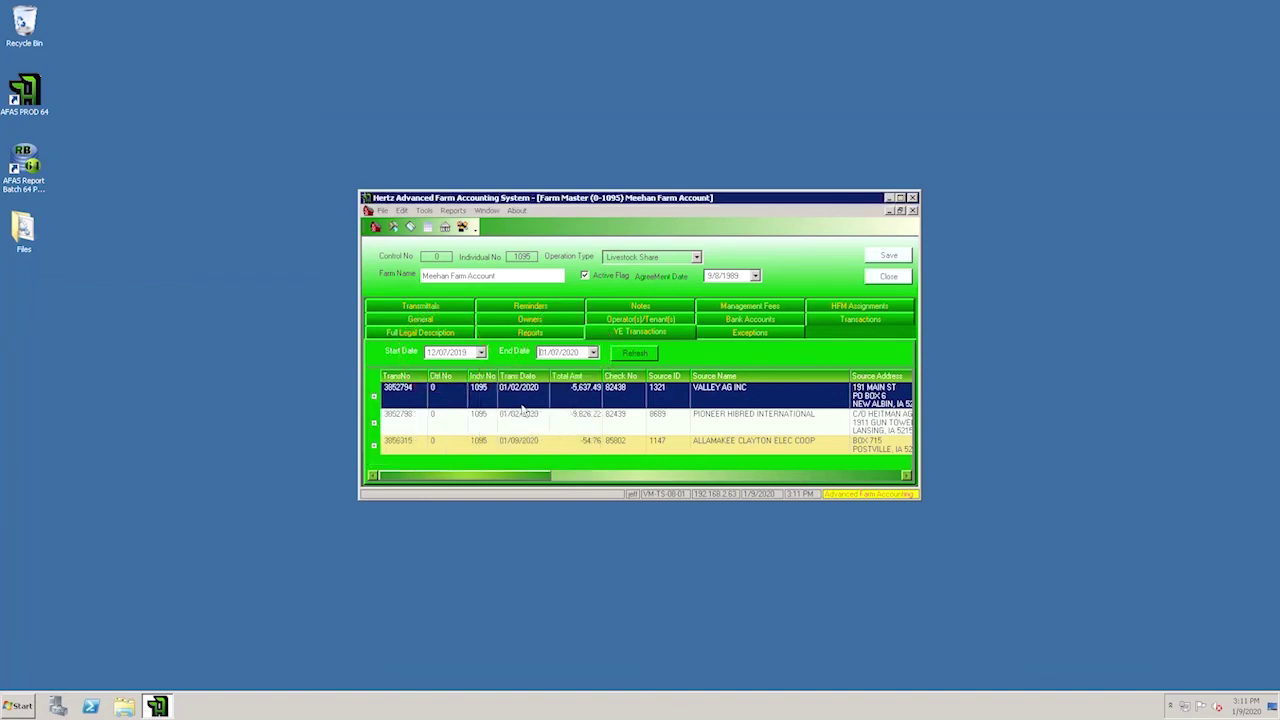
left_click(646, 358)
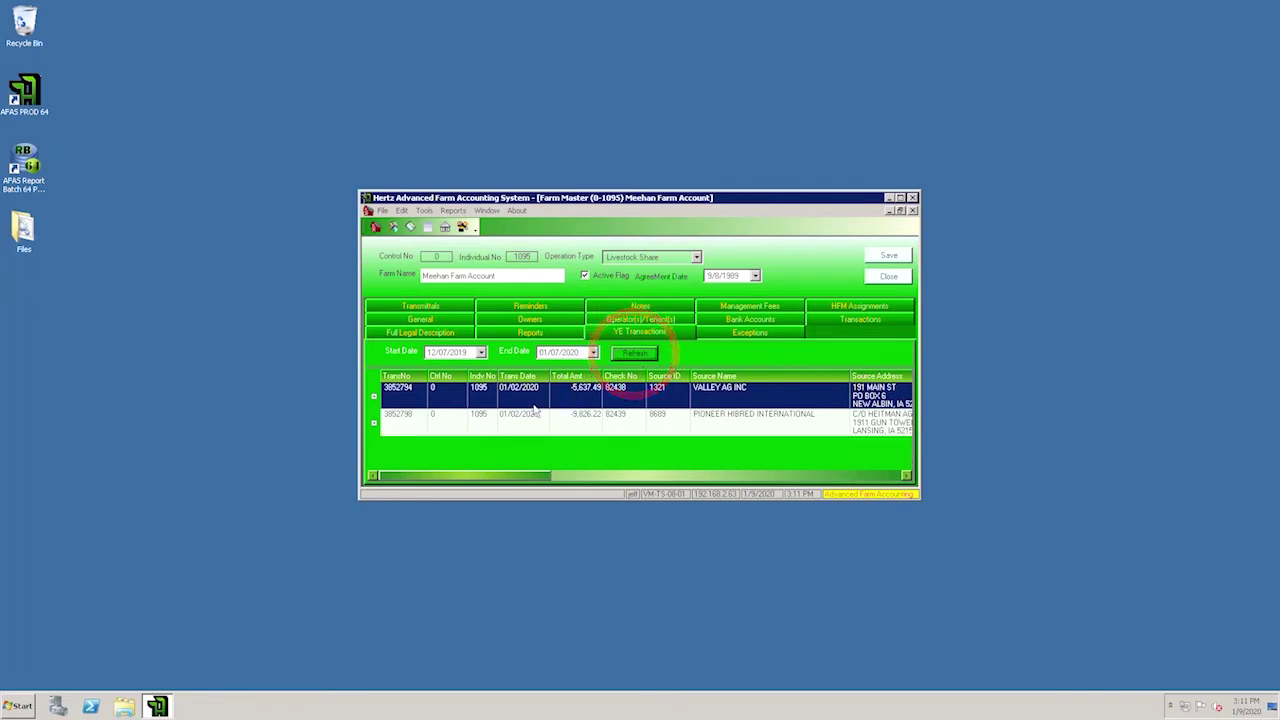
Step: List the farm's transactions from 12/7/2019 to 12/29/2019
left_click(871, 322)
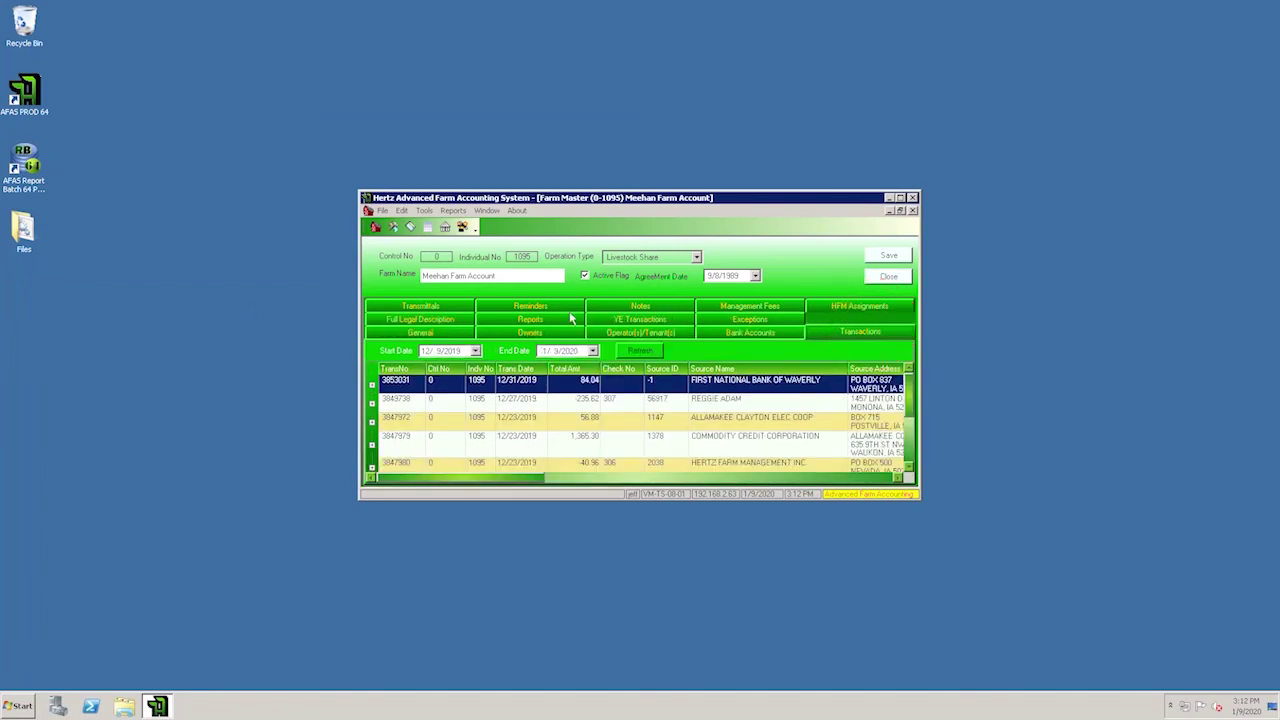
left_click(475, 351)
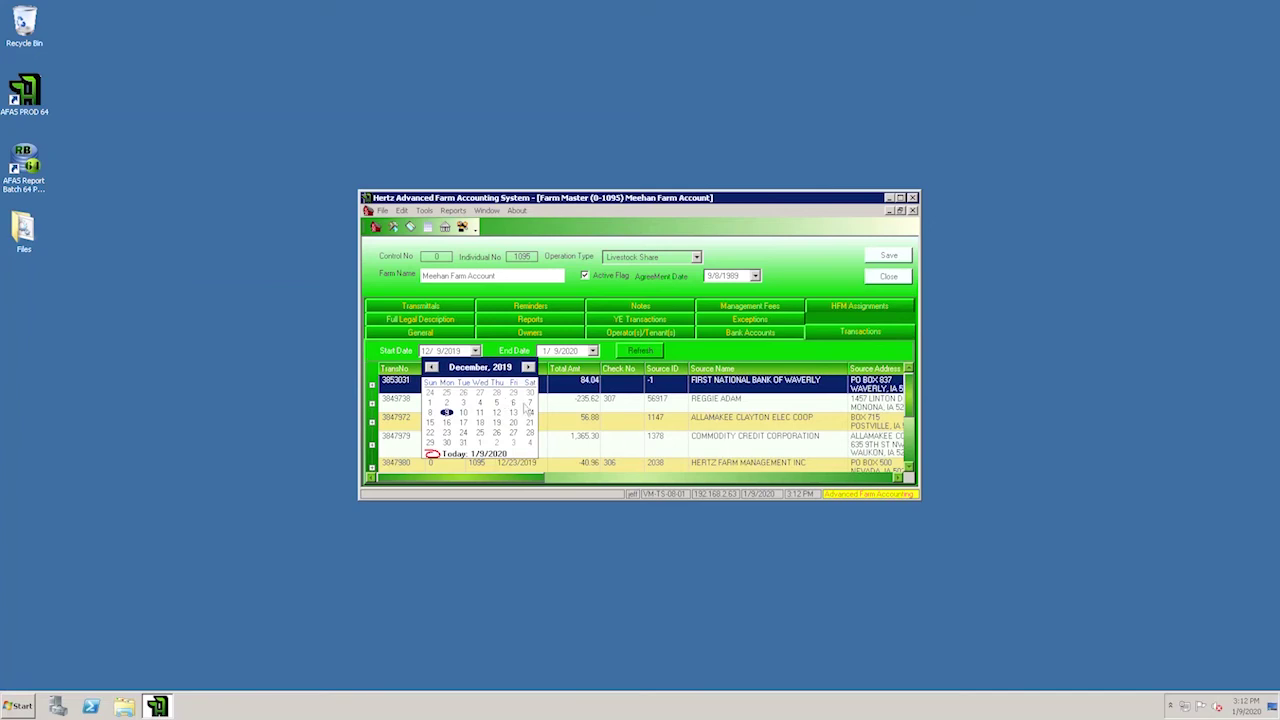
left_click(530, 403)
left_click(592, 351)
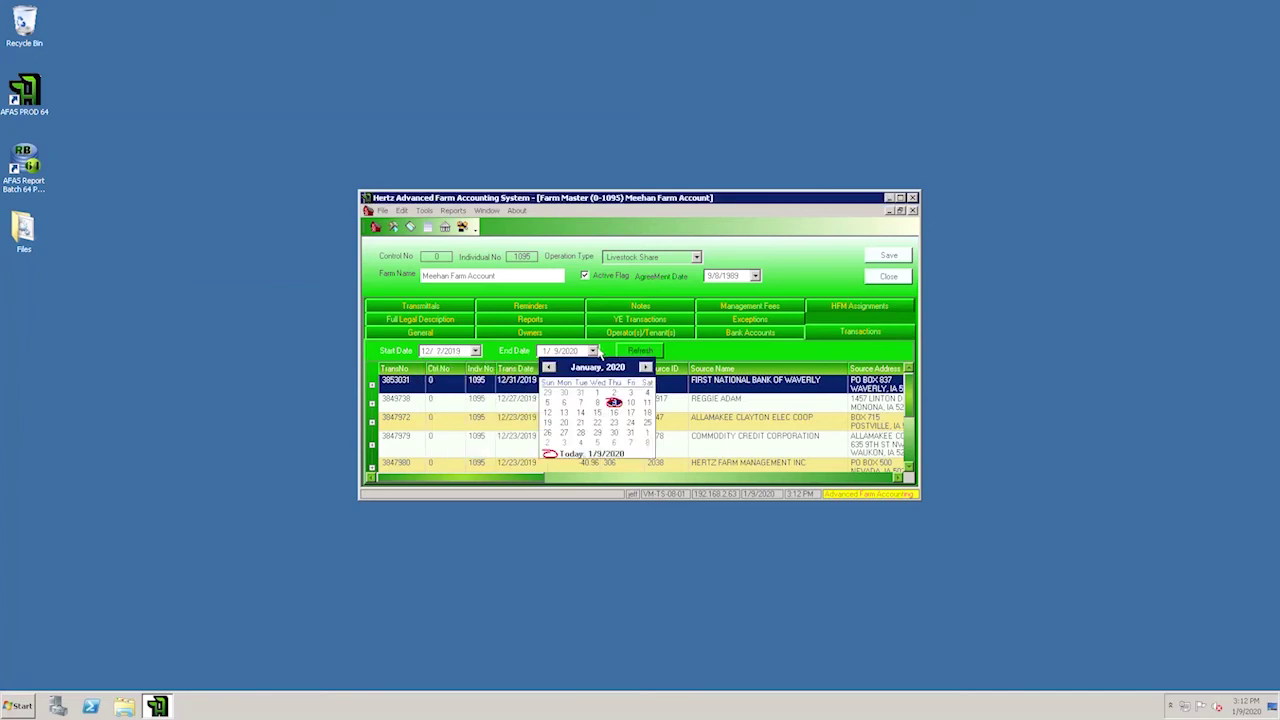
left_click(580, 403)
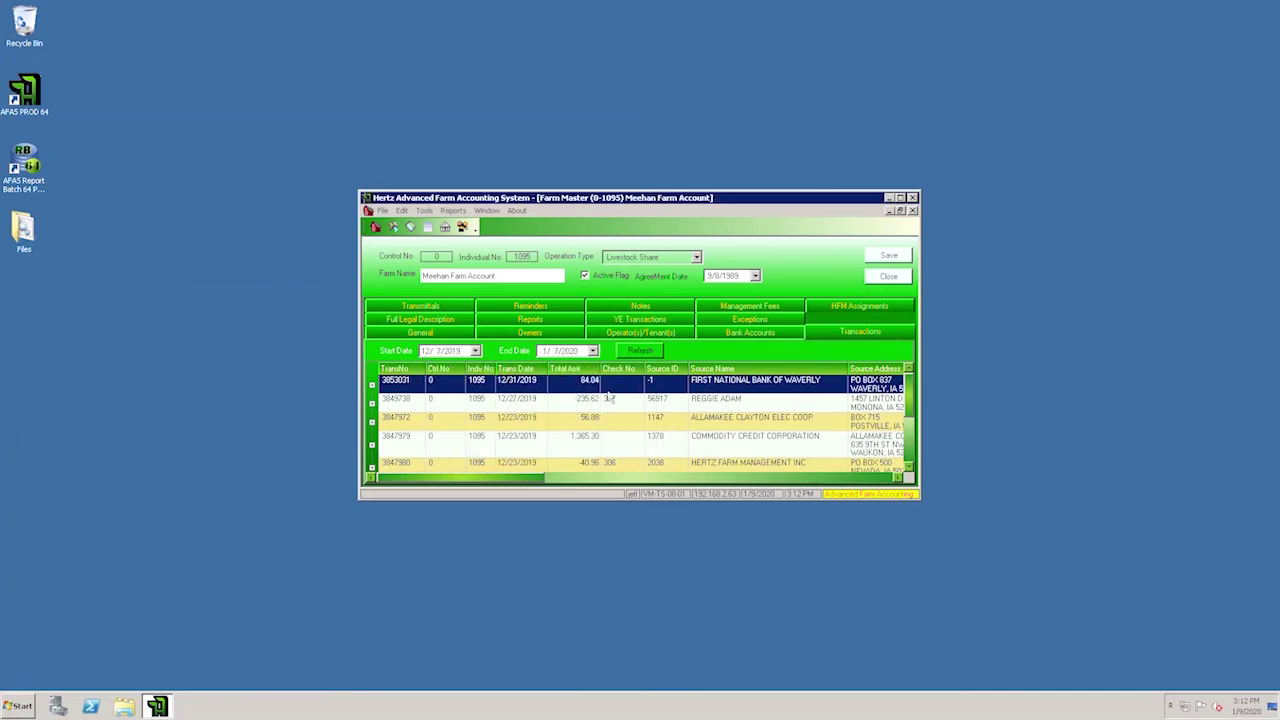
left_click(647, 354)
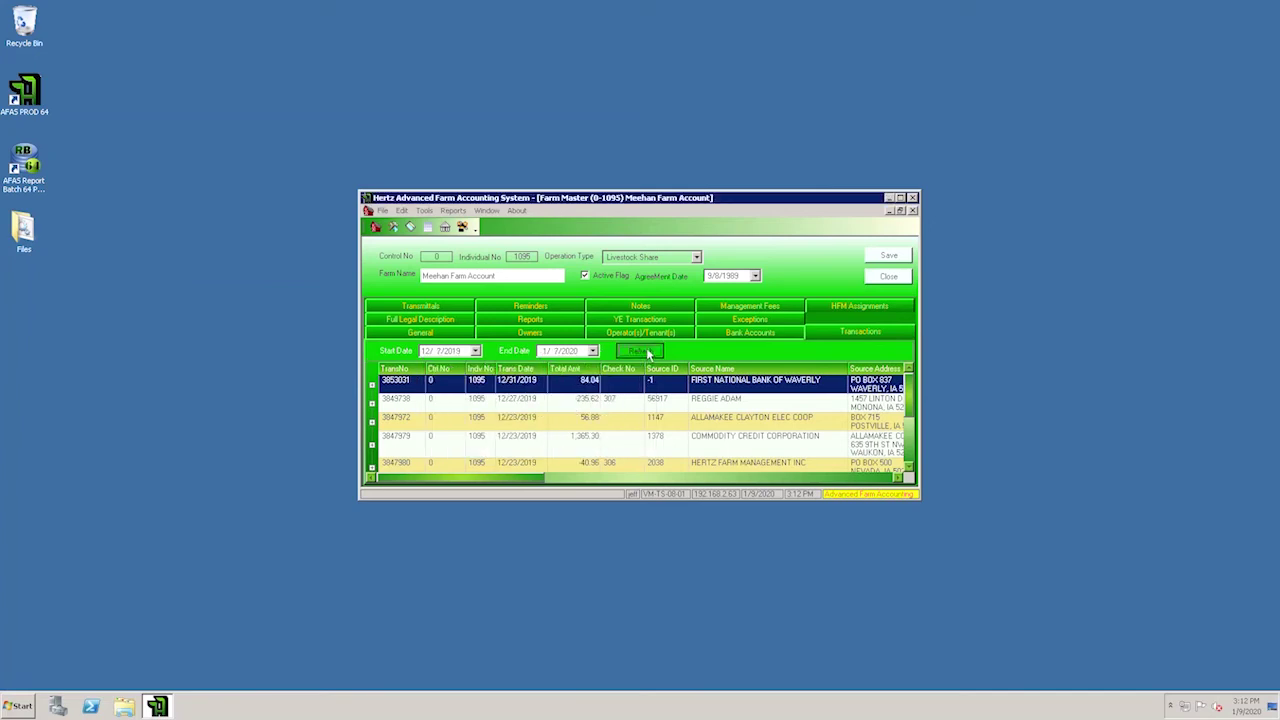
left_click(592, 352)
left_click(551, 397)
left_click(636, 352)
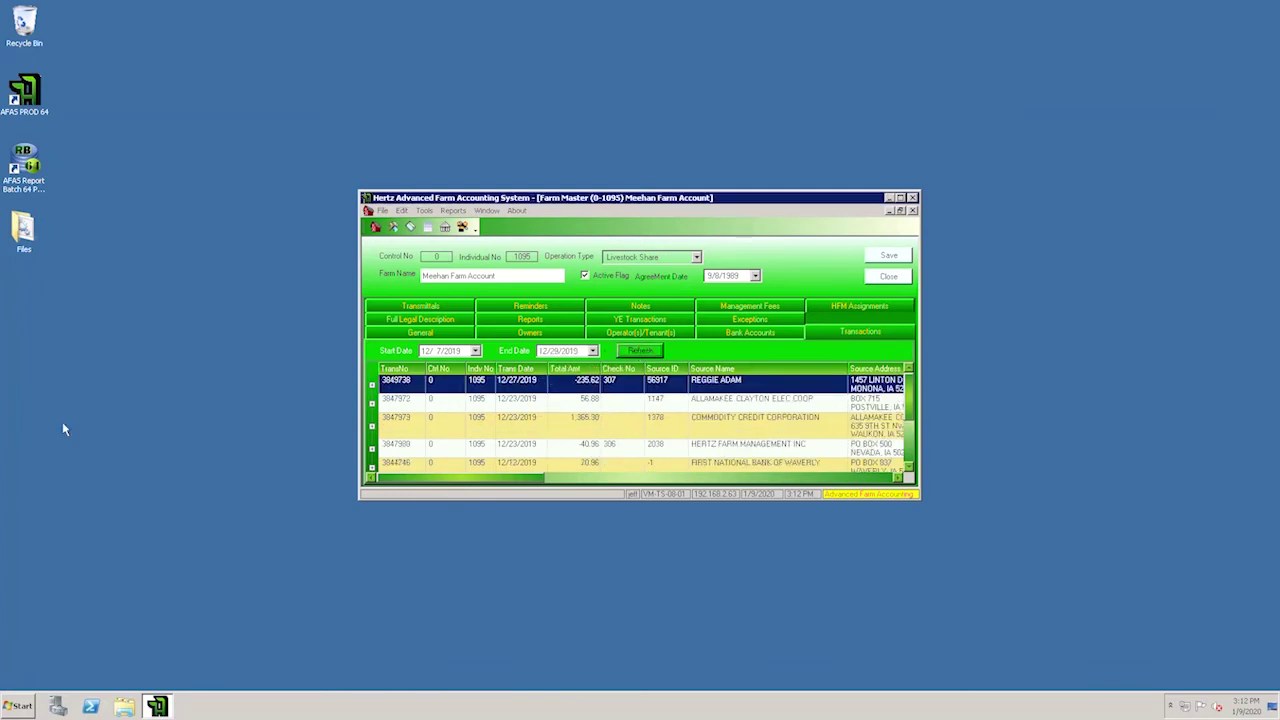
left_click(378, 388)
left_click(375, 386)
left_click(372, 386)
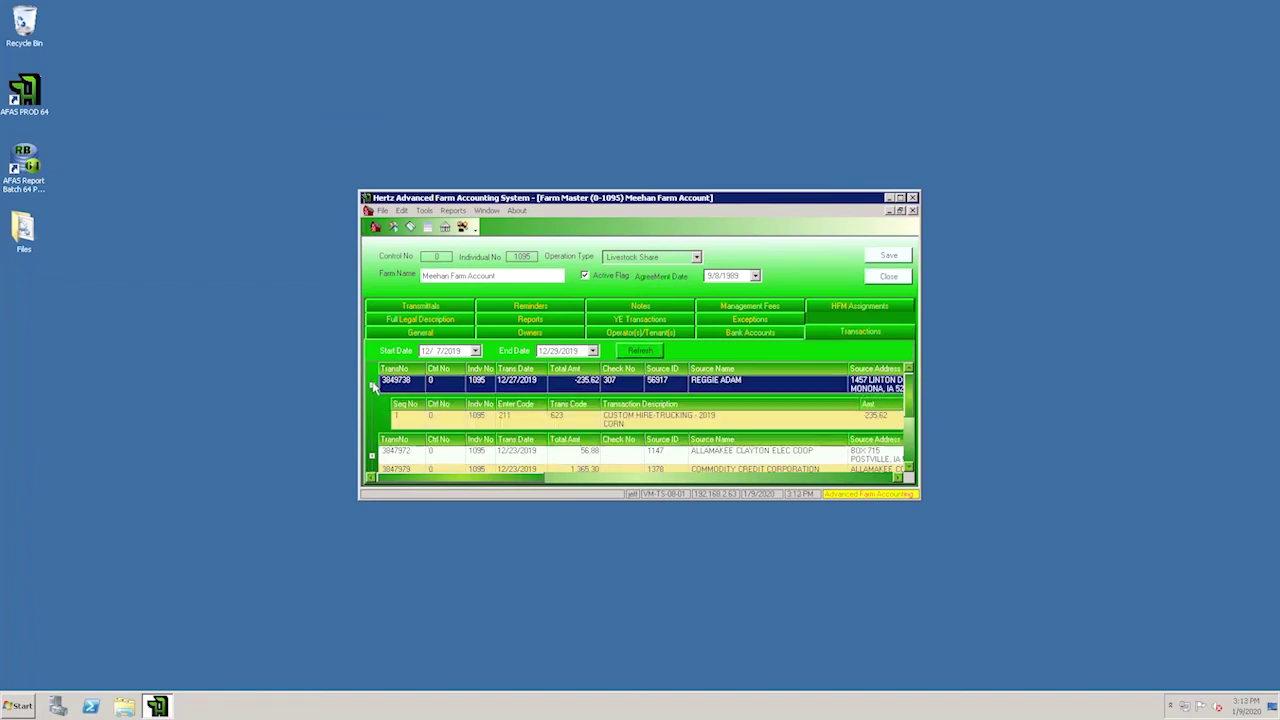
left_click(372, 458)
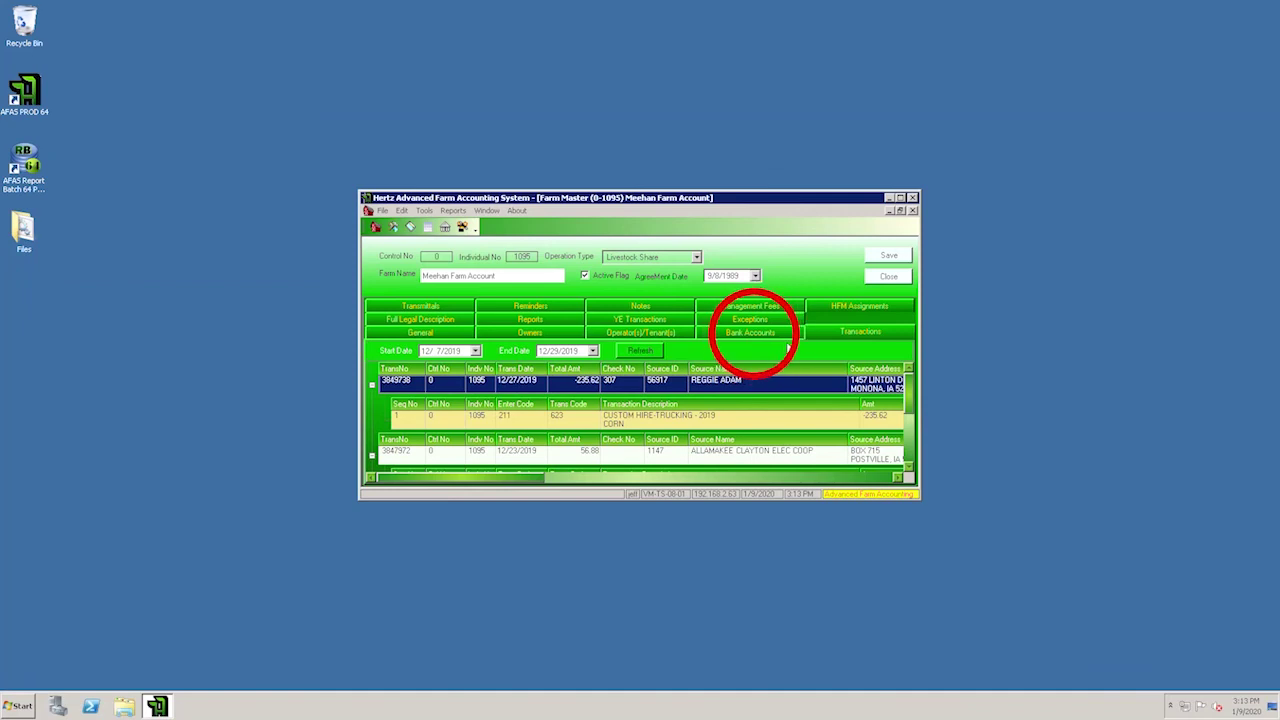
Step: Open the First National Bank of Waverly checking account and view its 2015–2019 balances, all 0.00
left_click(775, 332)
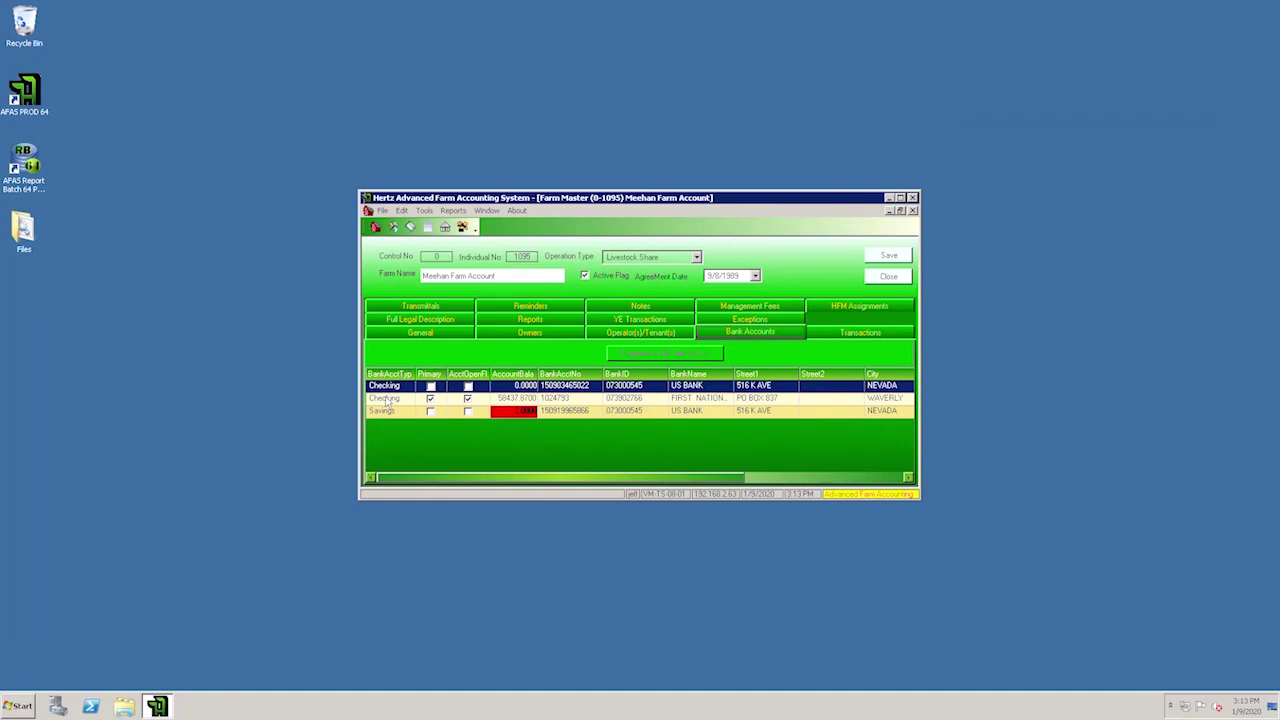
double_click(386, 399)
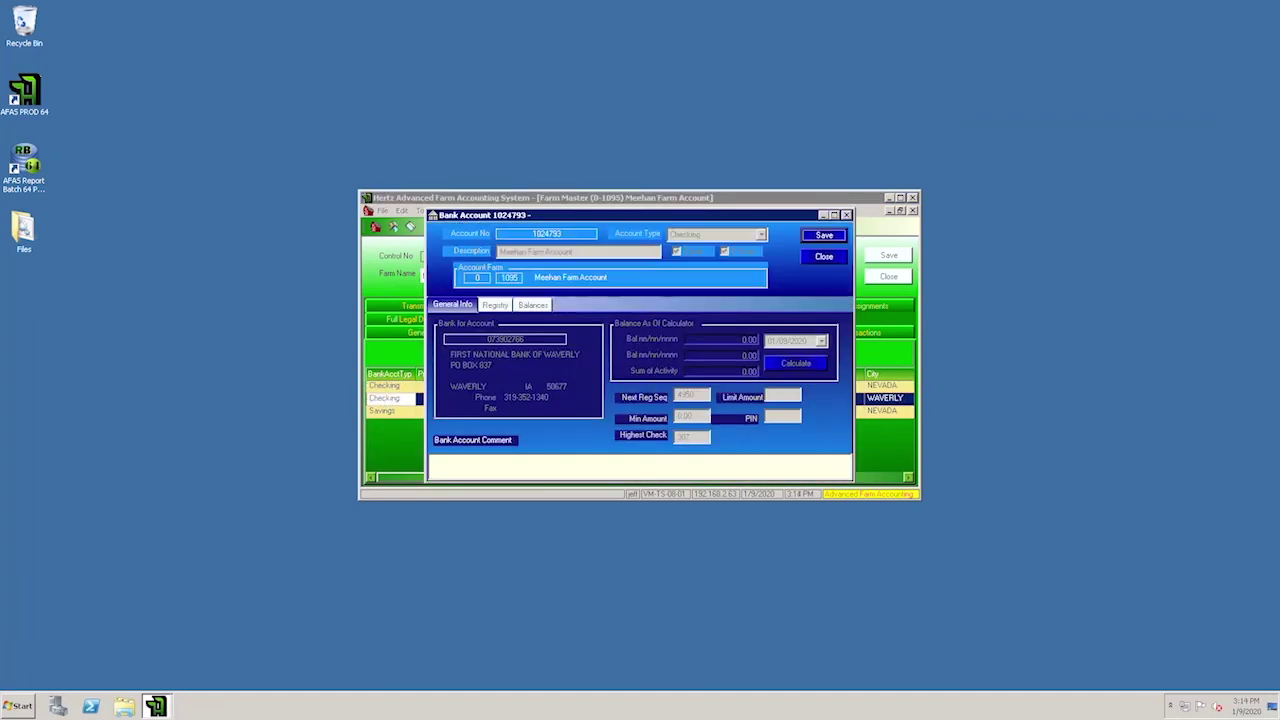
left_click(534, 305)
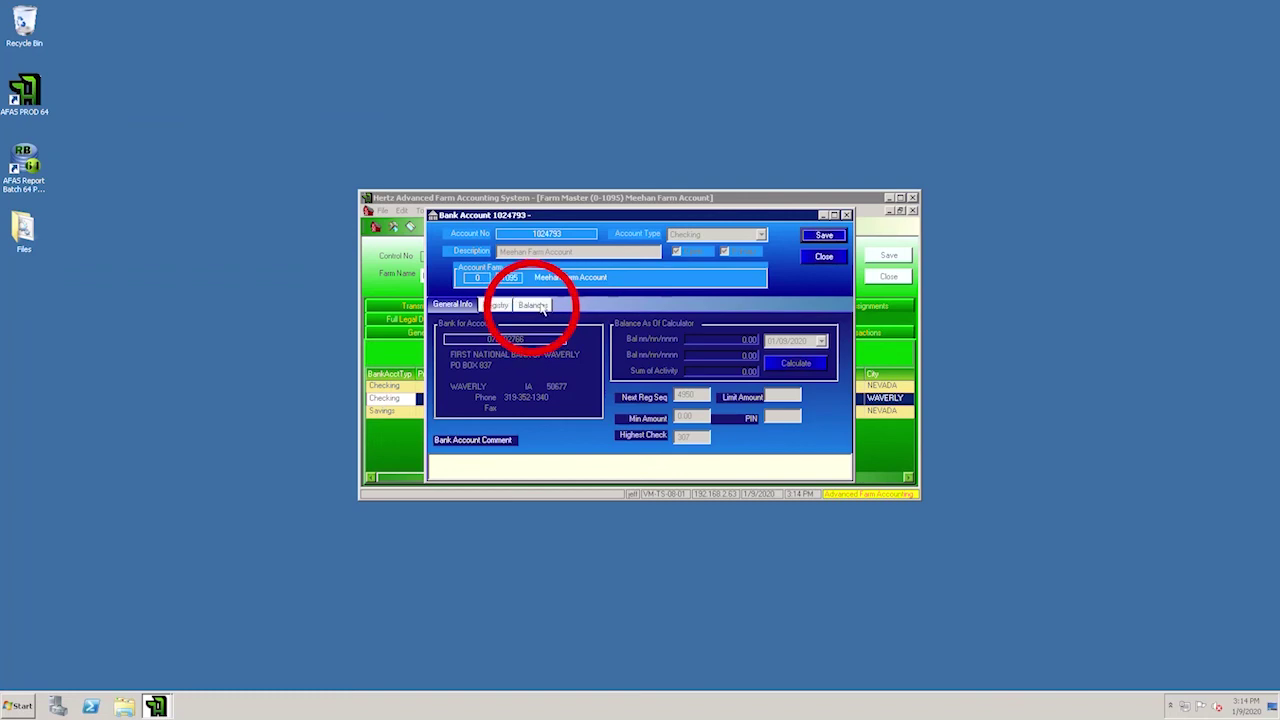